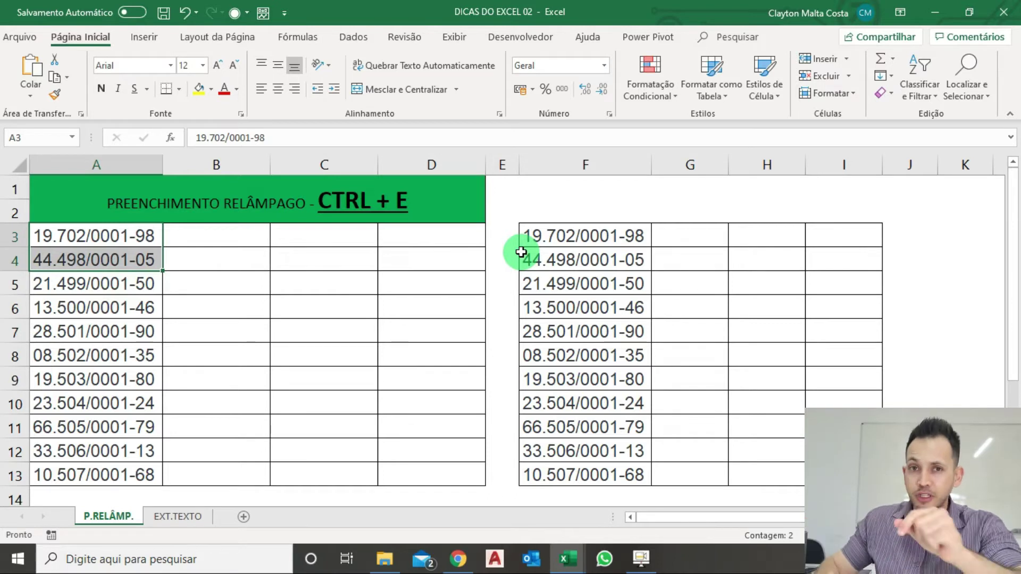
# - Enter 19 in G3 and Flash Fill column G with the first number group of the codes in column F
pyautogui.click(678, 228)
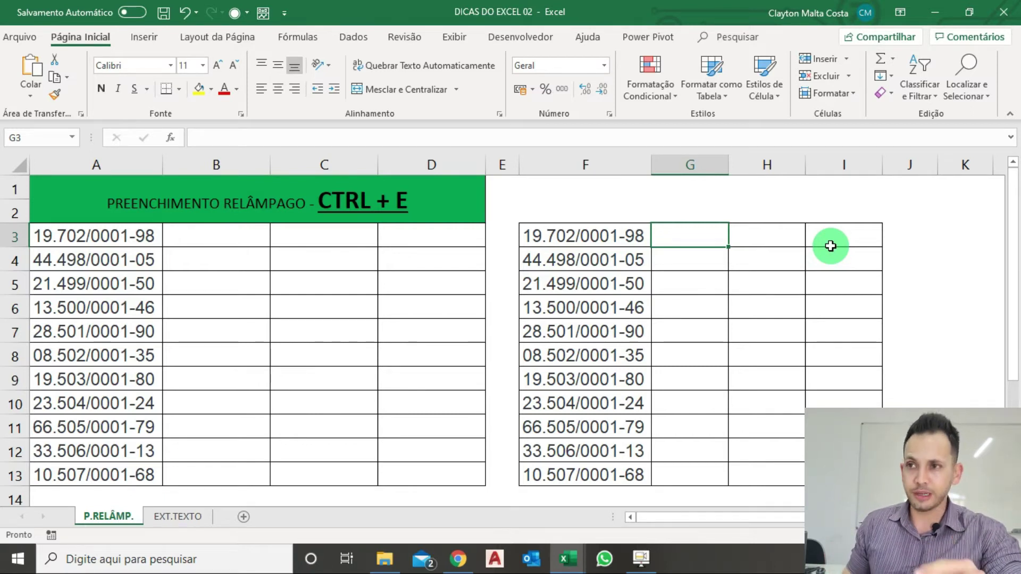
pyautogui.write('19')
pyautogui.press('Return')
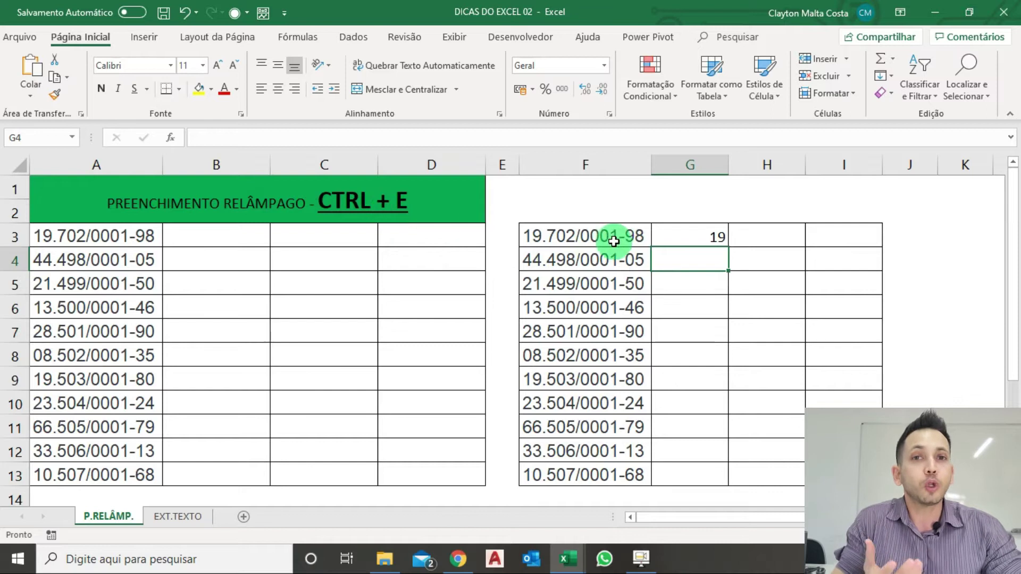
pyautogui.hotkey('ctrl', 'e')
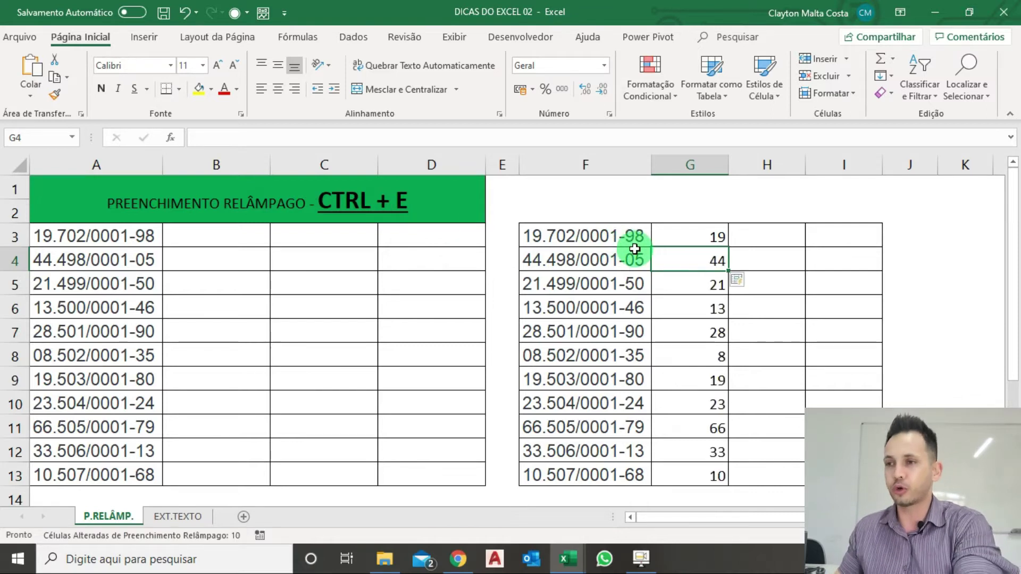
# - Enter 702 in H3 and Flash Fill column H with the three-digit group of the codes in column F
pyautogui.click(756, 246)
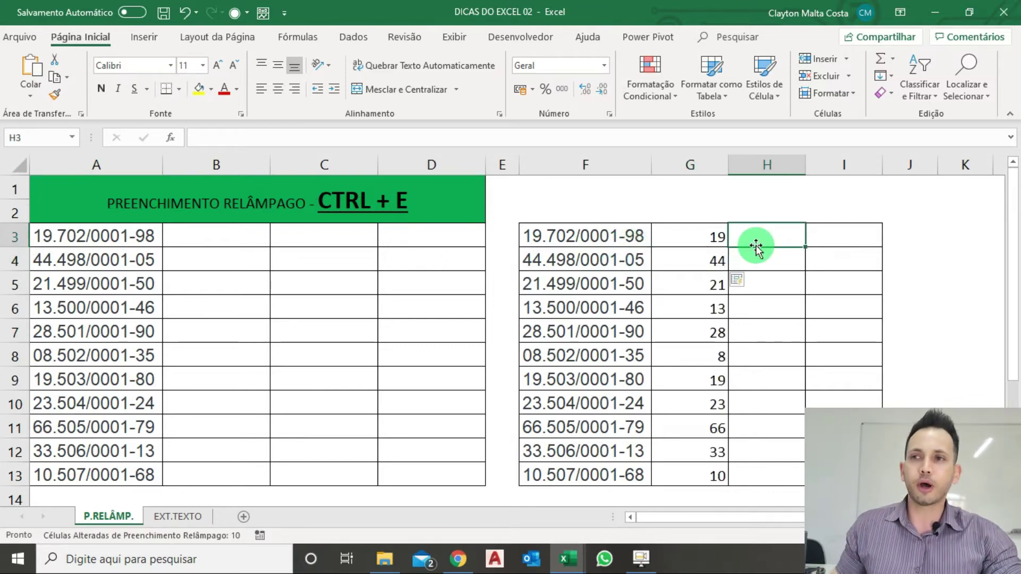
pyautogui.write('702')
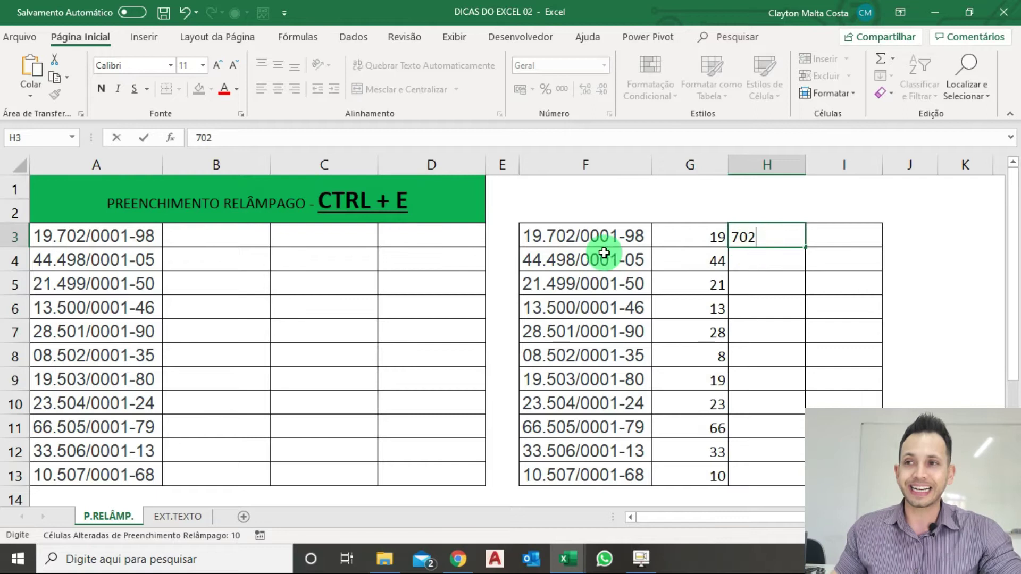
pyautogui.click(780, 250)
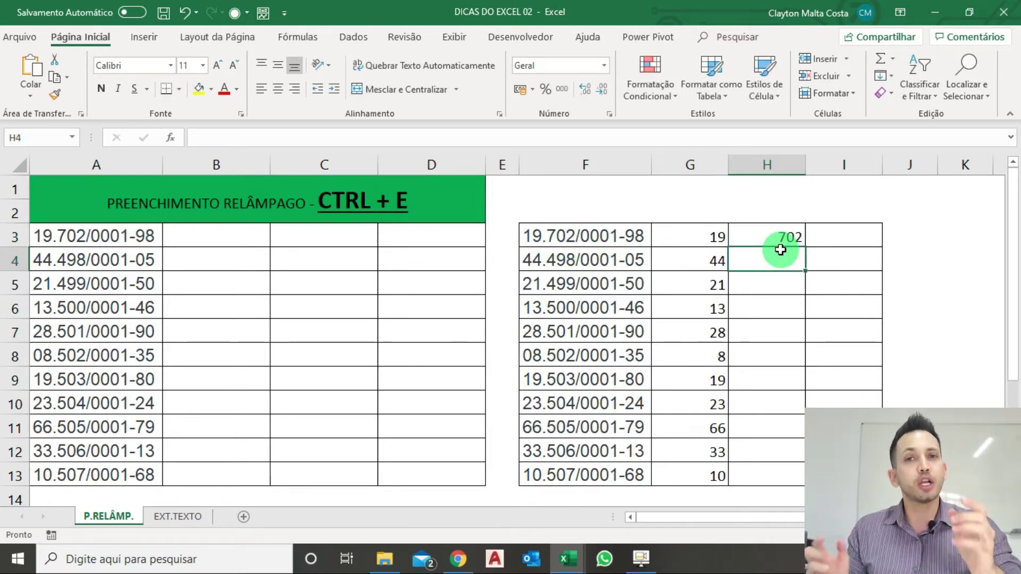
pyautogui.hotkey('ctrl', 'e')
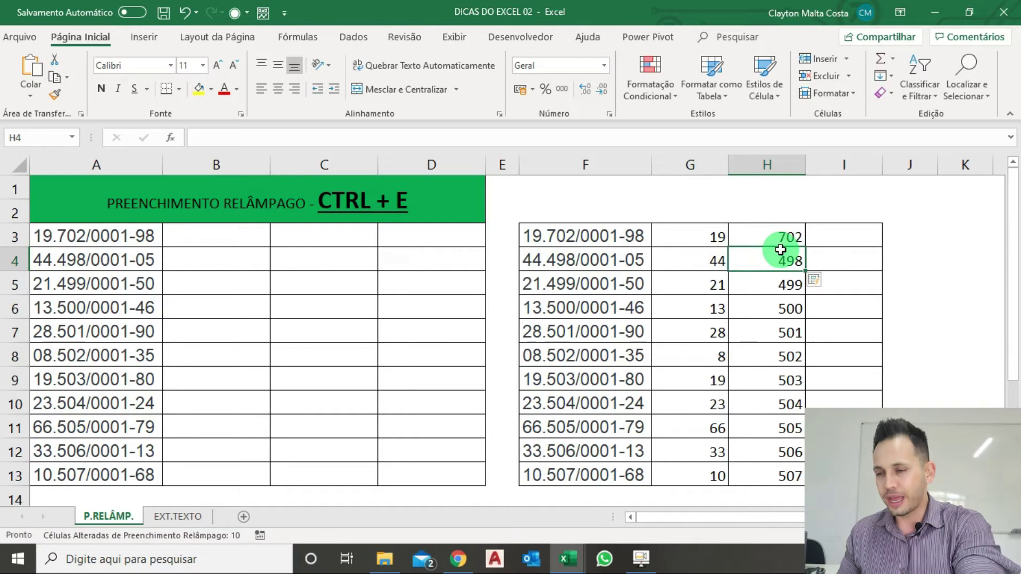
# - Enter 98 in I3 and Flash Fill column I with the final digits of the codes in column F
pyautogui.click(862, 234)
pyautogui.write('98')
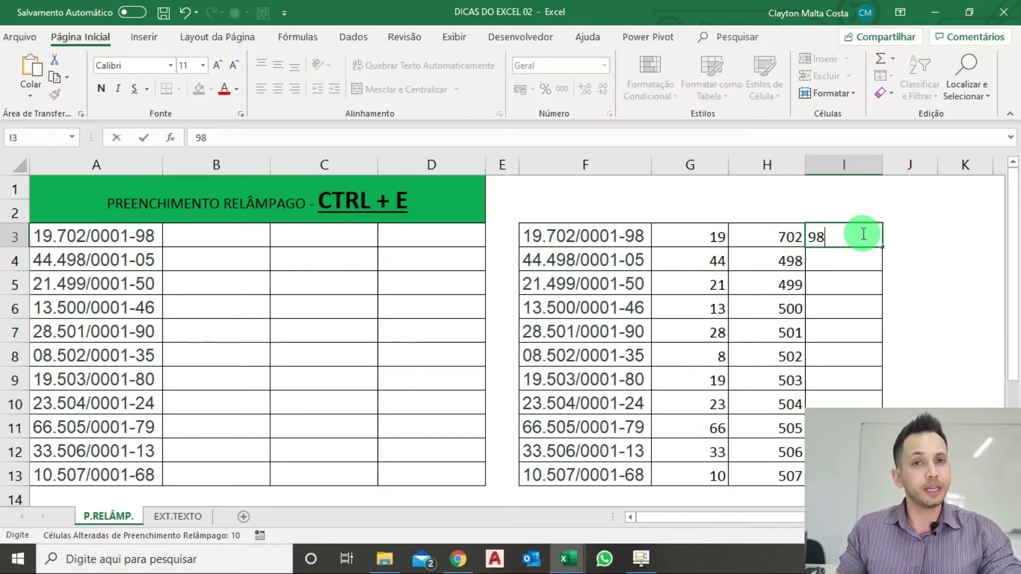
pyautogui.press('Return')
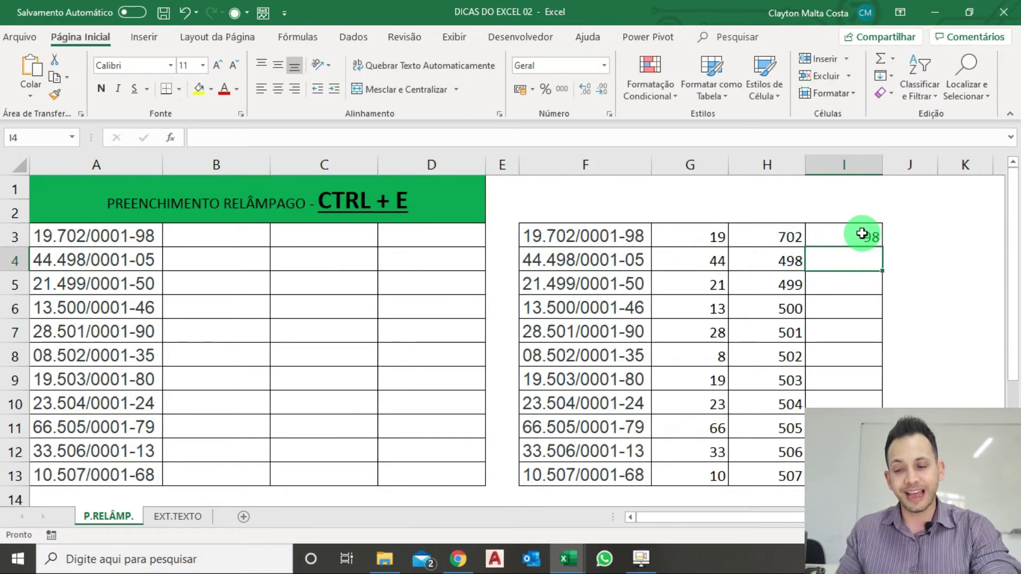
pyautogui.hotkey('ctrl', 'e')
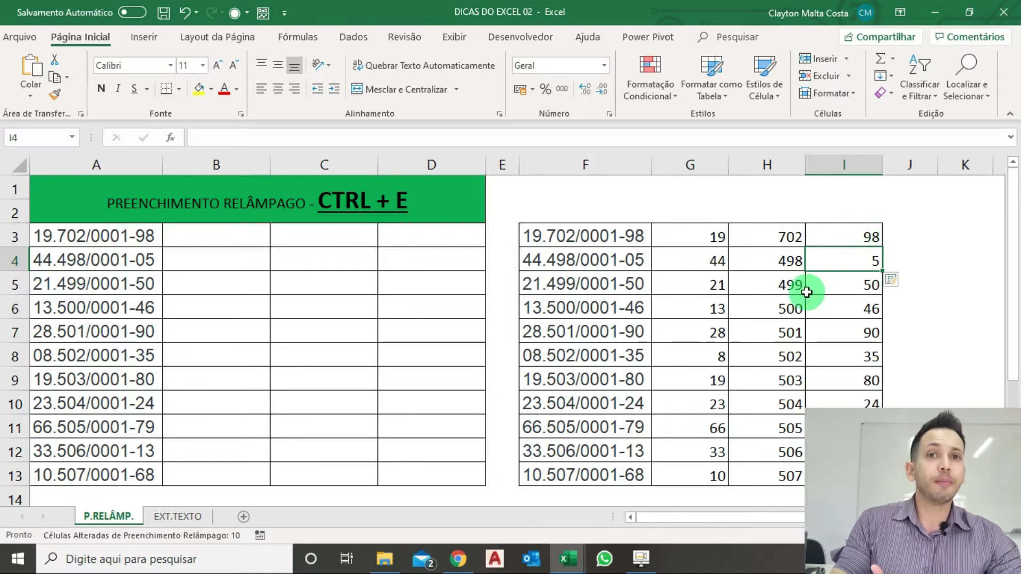
# - Enter 19 in B3 and try to Flash Fill column B from the single cell B4
pyautogui.click(244, 231)
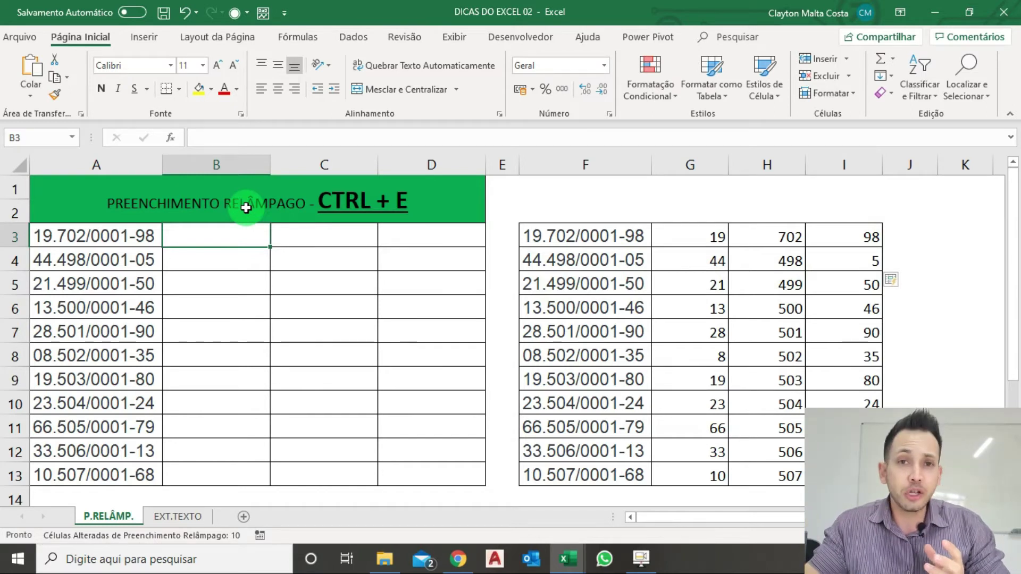
pyautogui.write('19')
pyautogui.press('Return')
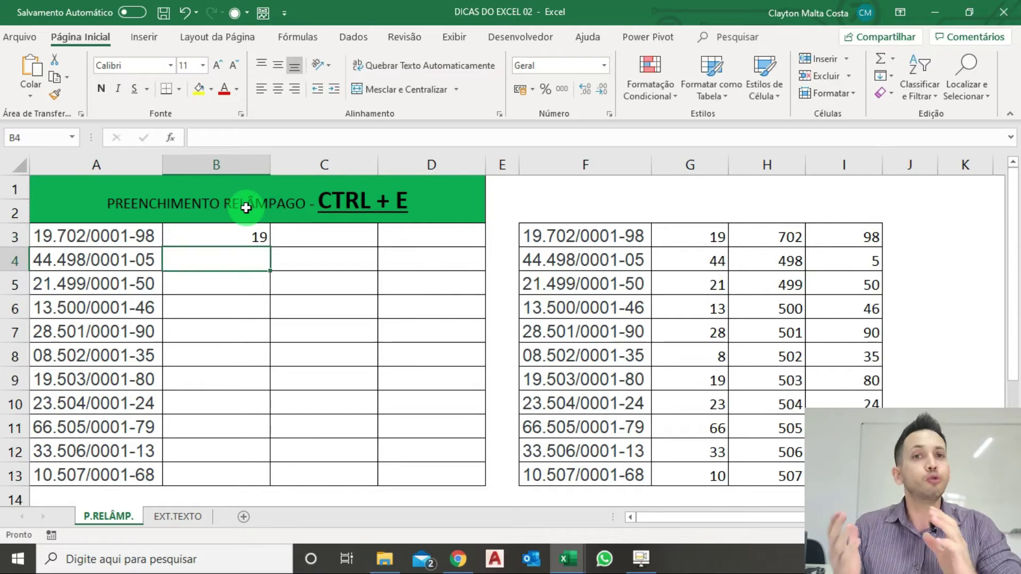
pyautogui.hotkey('ctrl', 'e')
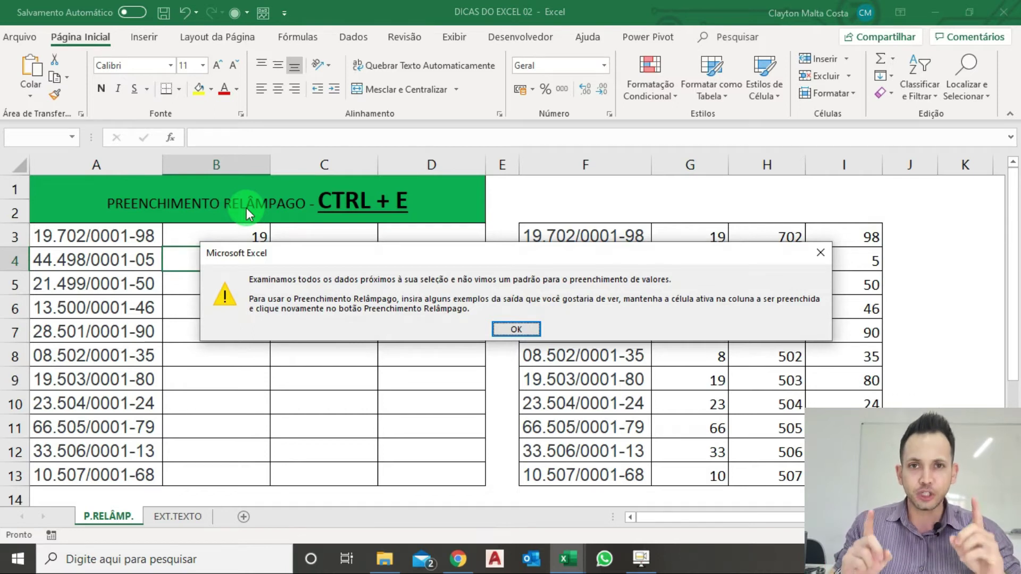
pyautogui.press('Return')
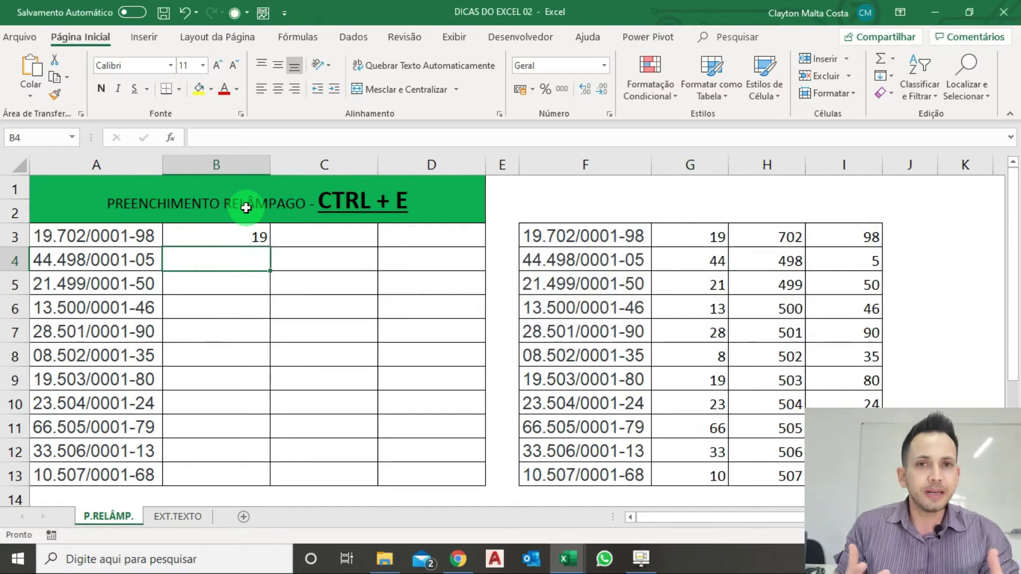
# - Flash Fill the range B3:B13 with the first number group of the codes in column A
pyautogui.click(246, 204)
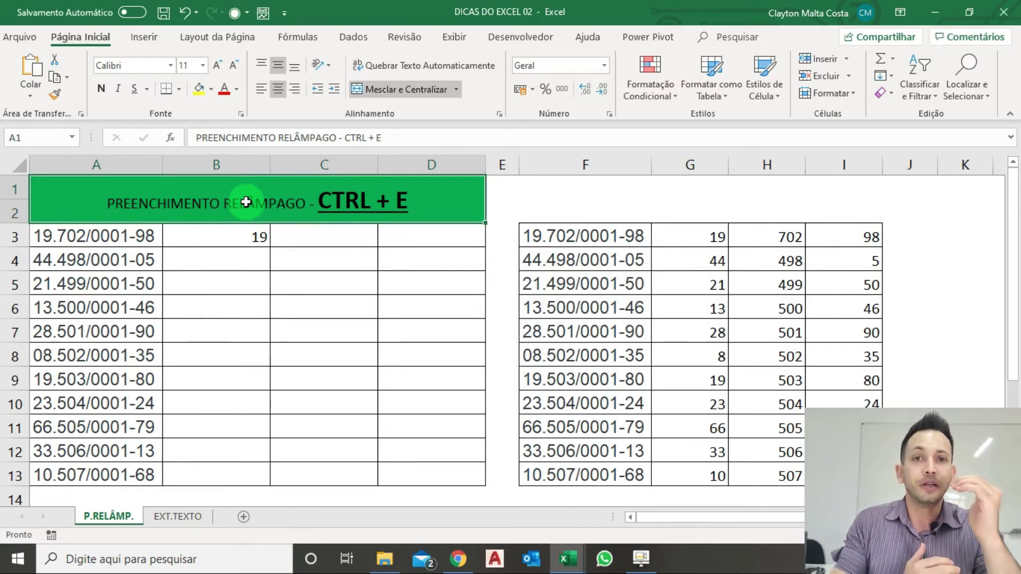
pyautogui.click(215, 260)
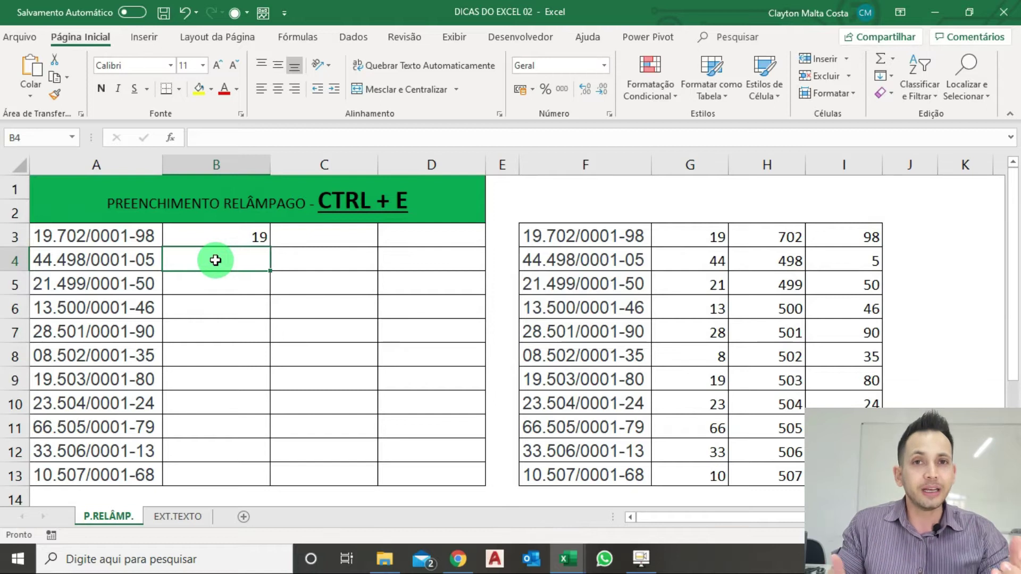
pyautogui.click(238, 237)
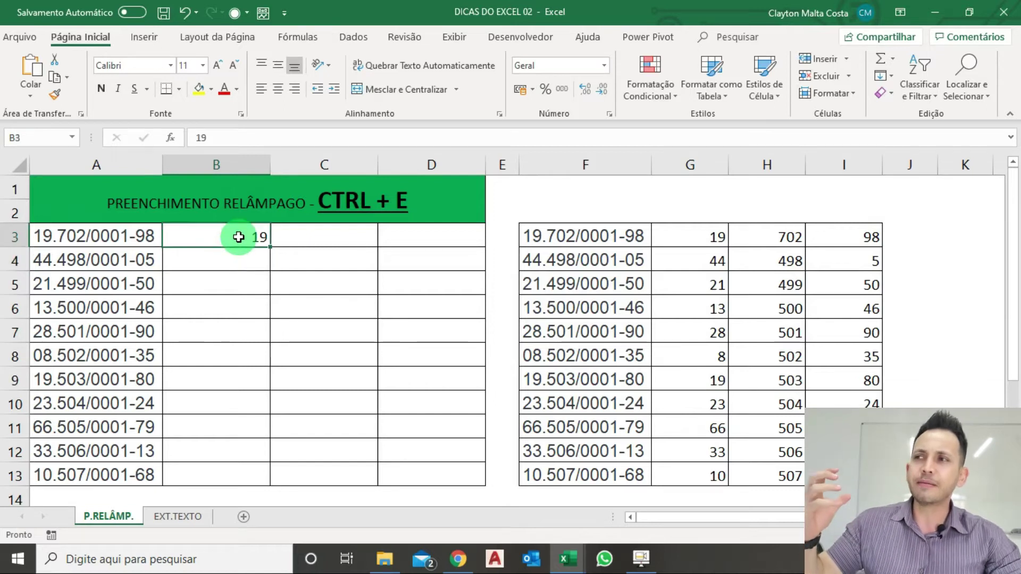
pyautogui.moveTo(238, 237); pyautogui.dragTo(216, 467)
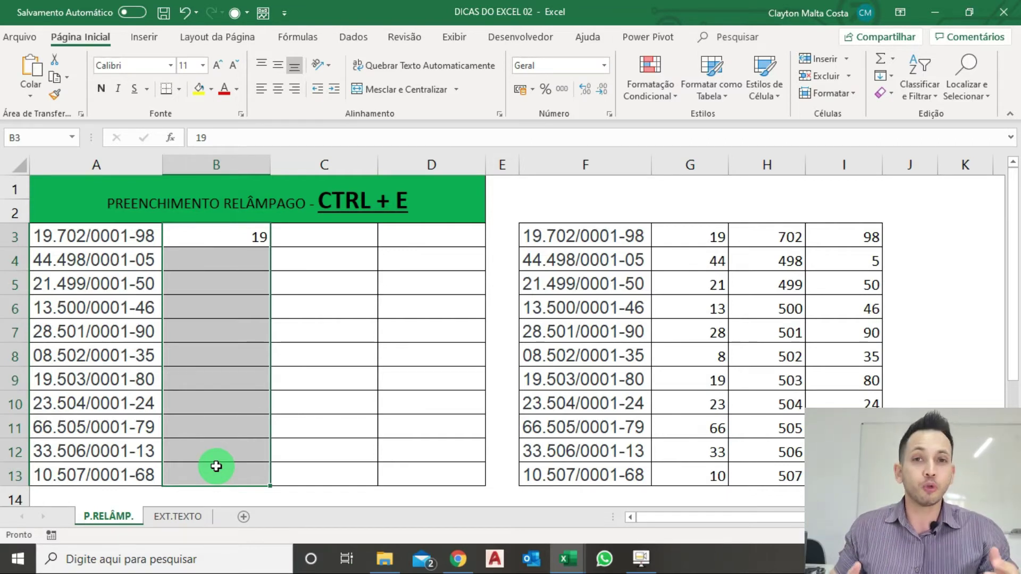
pyautogui.hotkey('ctrl', 'e')
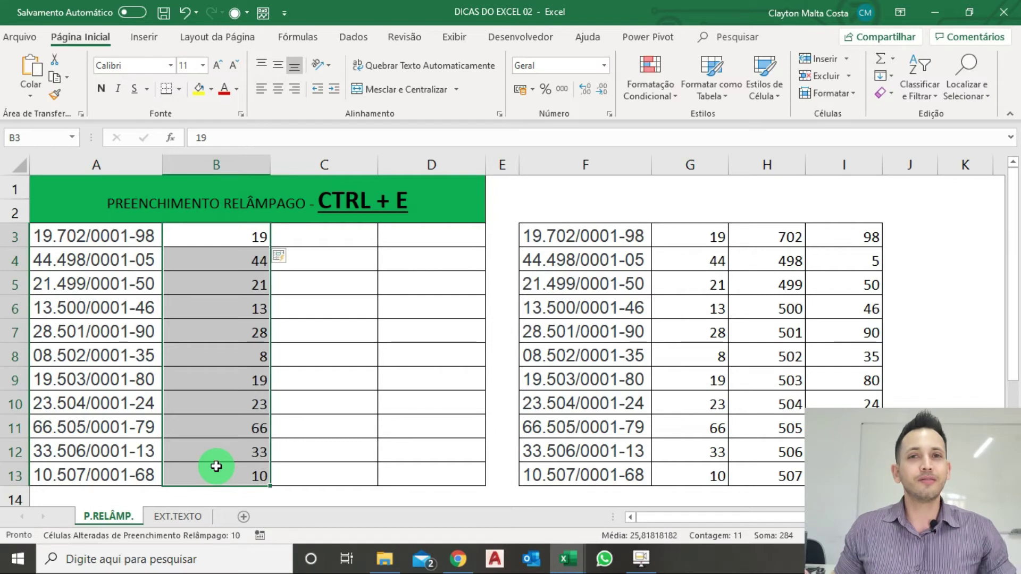
# - Enter 702 in C3 and Flash Fill C3:C13 with the three-digit group of the codes in column A
pyautogui.press('Right')
pyautogui.press('Up')
pyautogui.press('Down')
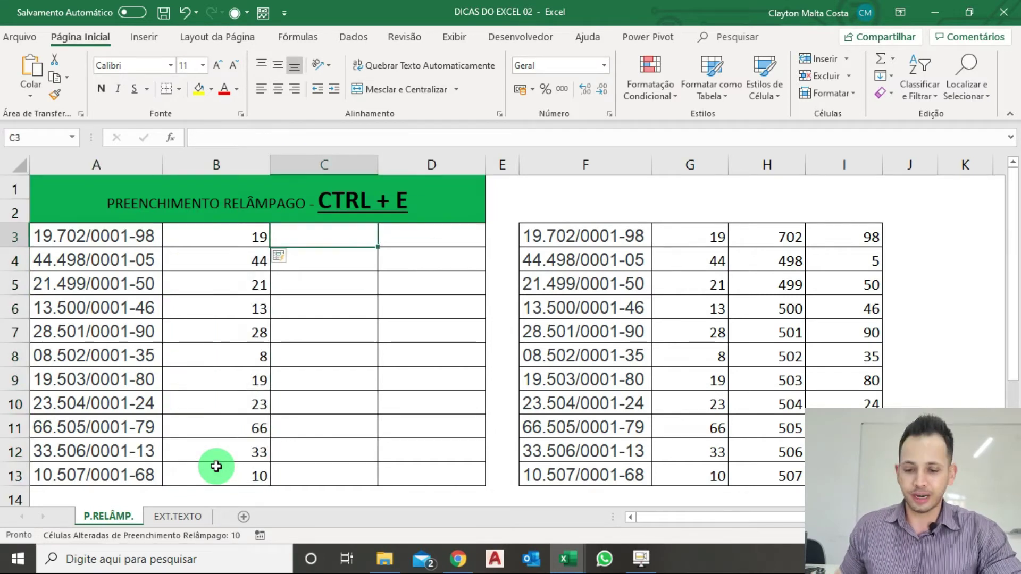
pyautogui.write('702')
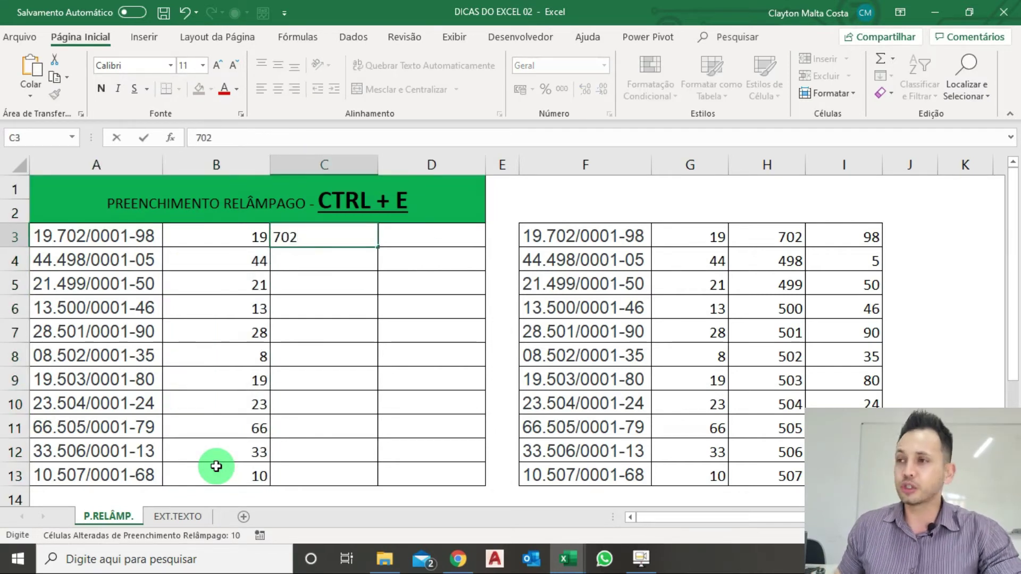
pyautogui.press('Return')
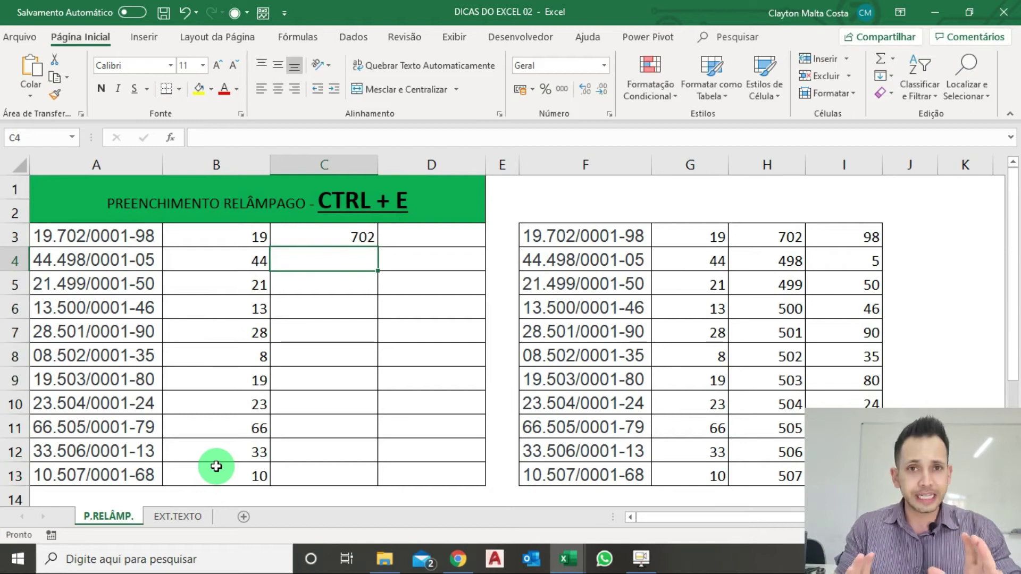
pyautogui.click(315, 236)
pyautogui.moveTo(314, 235); pyautogui.dragTo(314, 476)
pyautogui.hotkey('ctrl', 'e')
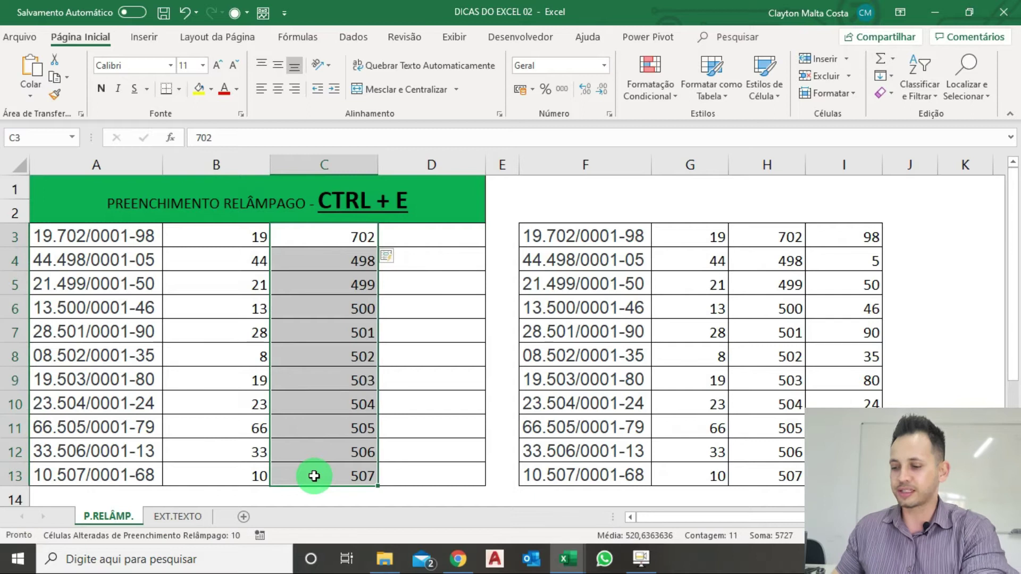
# - Enter 98 in D3 and Flash Fill D3:D13 with the final digits of the codes in column A
pyautogui.click(453, 242)
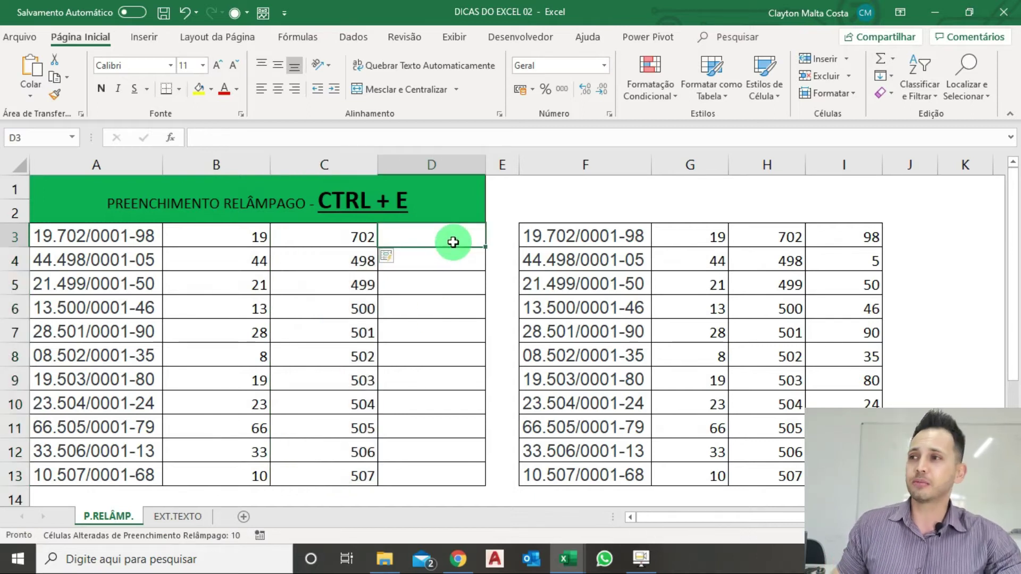
pyautogui.write('98')
pyautogui.press('Return')
pyautogui.moveTo(453, 242); pyautogui.dragTo(457, 476)
pyautogui.hotkey('ctrl', 'e')
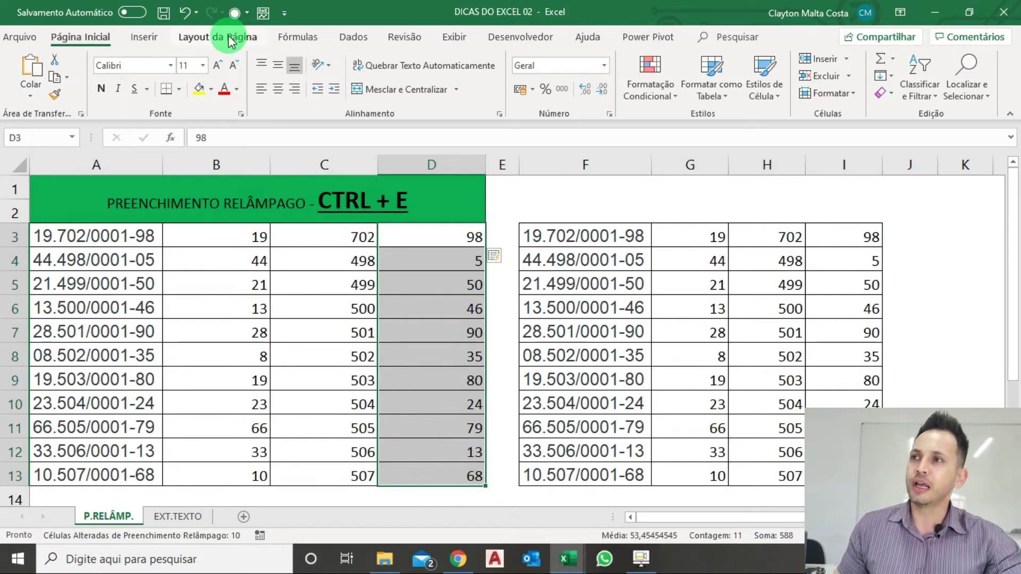
# - Open the EXT.TEXTO sheet and select cell B3 beside the first description
pyautogui.click(353, 35)
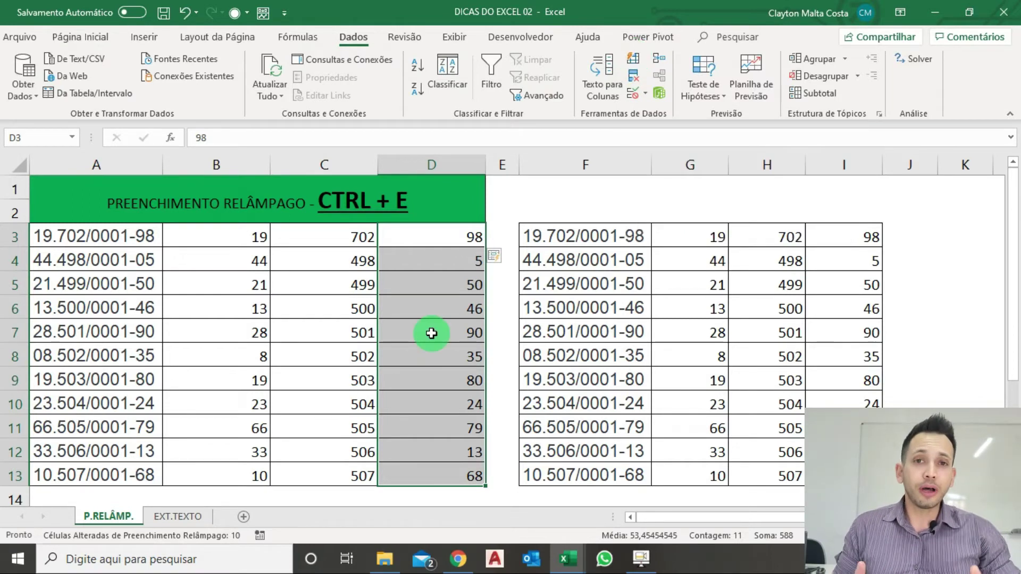
pyautogui.click(177, 517)
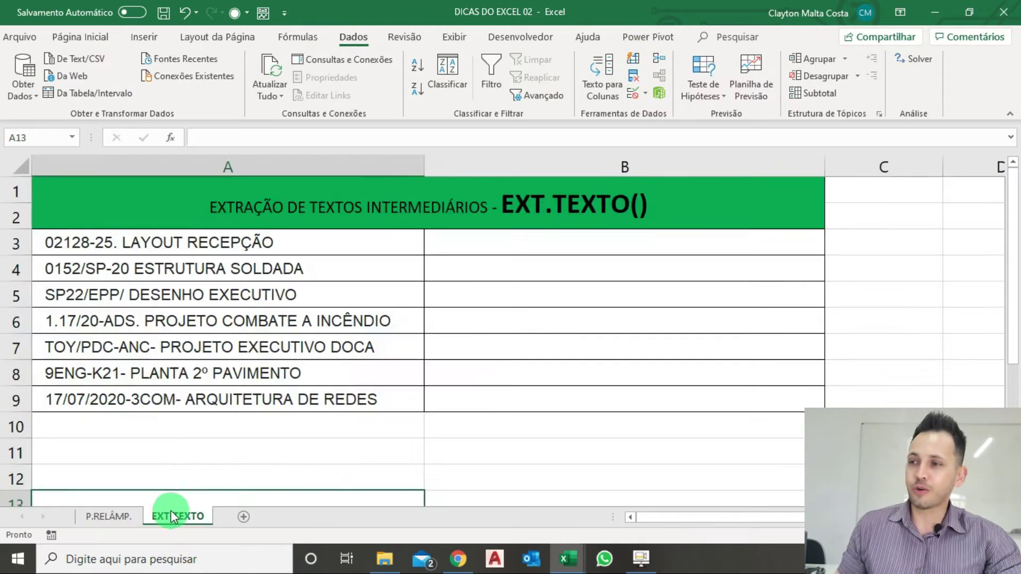
pyautogui.click(467, 242)
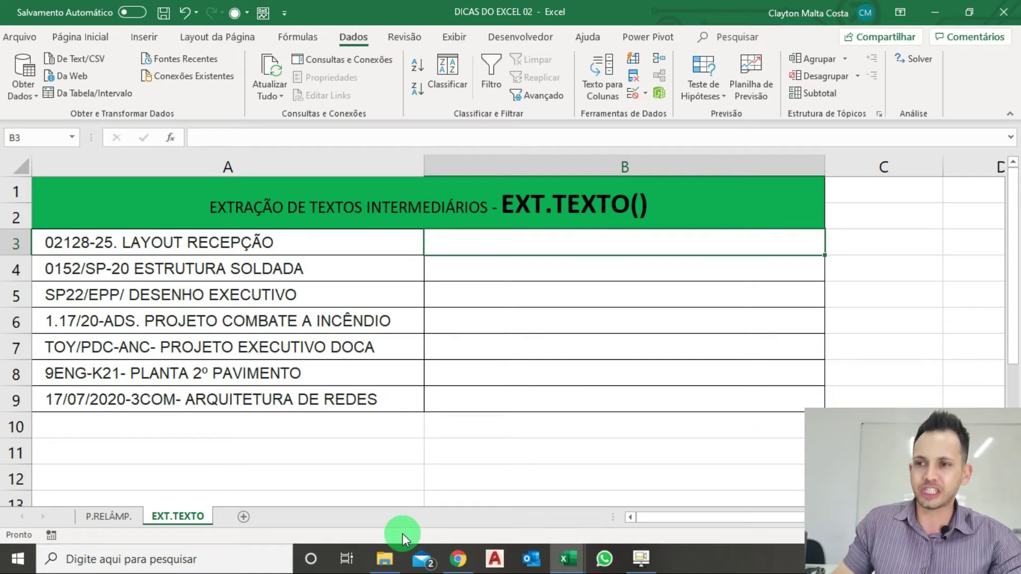
# - View the Flash Fill example in the DICAS DO EXCEL 01 workbook and return to the DICAS DO EXCEL 02 workbook
pyautogui.moveTo(568, 558)
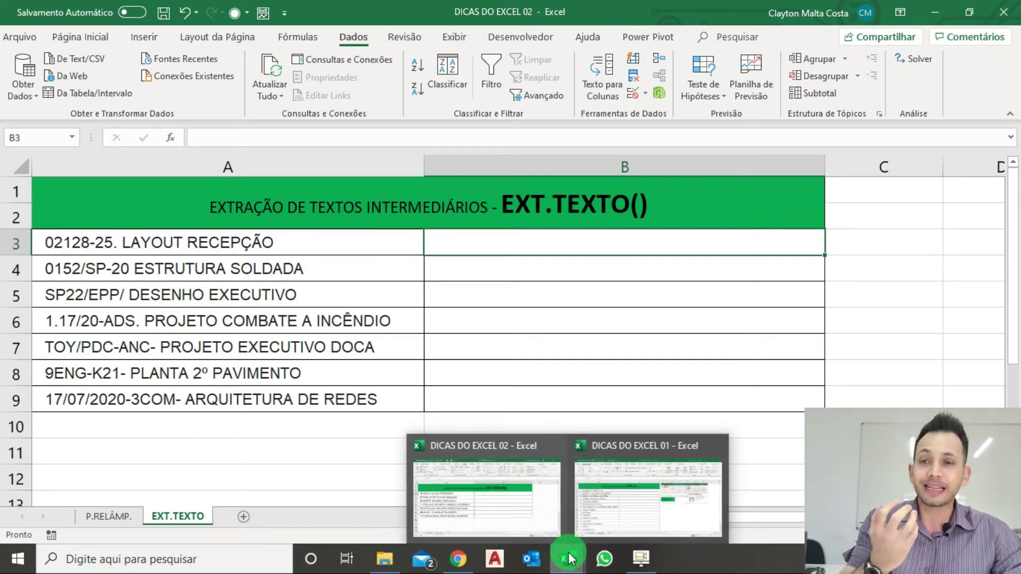
pyautogui.click(612, 500)
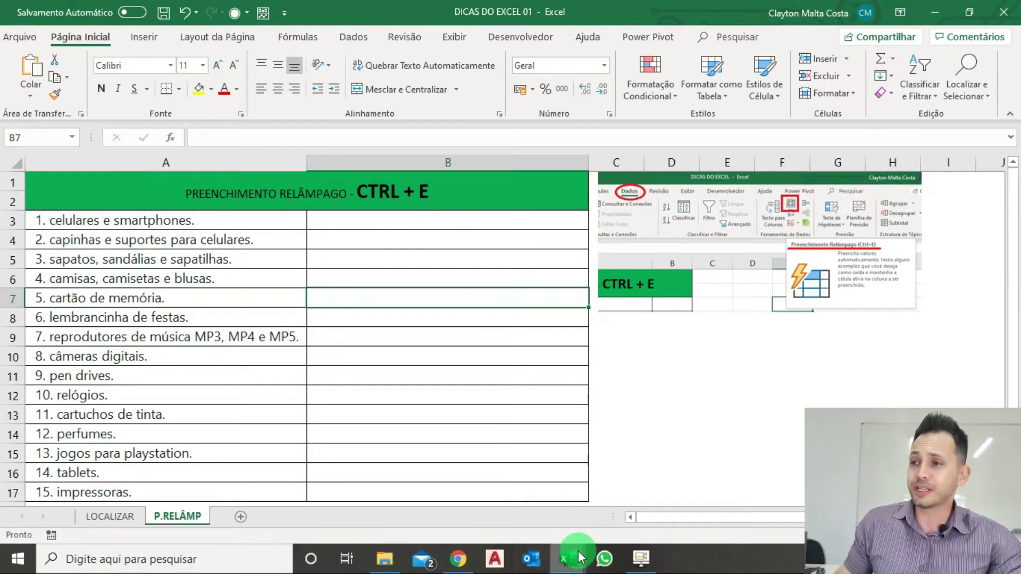
pyautogui.moveTo(568, 559)
pyautogui.click(563, 521)
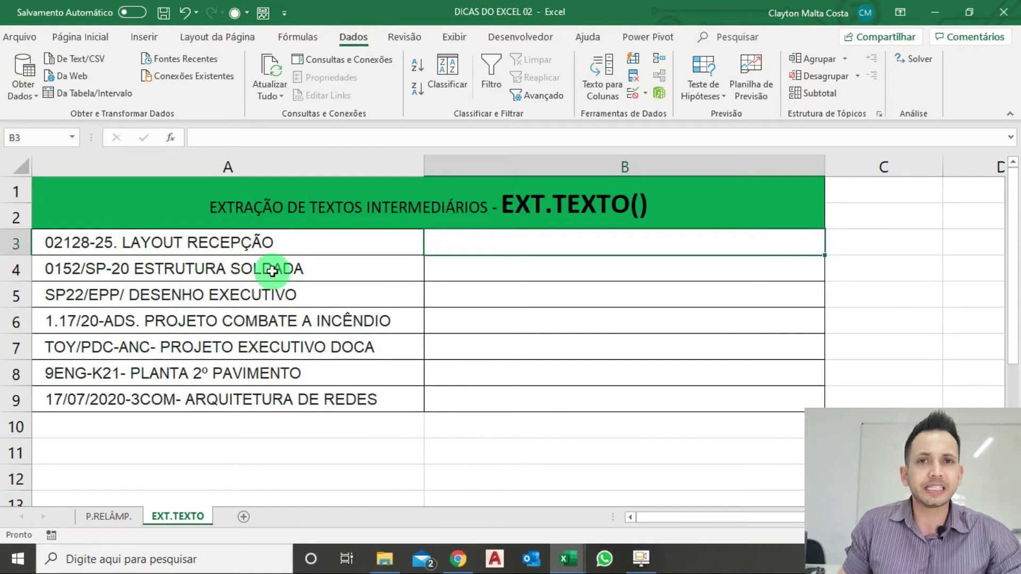
# - Copy the text "LAYOUT RECEPÇÃO" from within A3 and paste it into B3
pyautogui.doubleClick(273, 243)
pyautogui.moveTo(280, 242); pyautogui.dragTo(122, 255)
pyautogui.hotkey('ctrl', 'c')
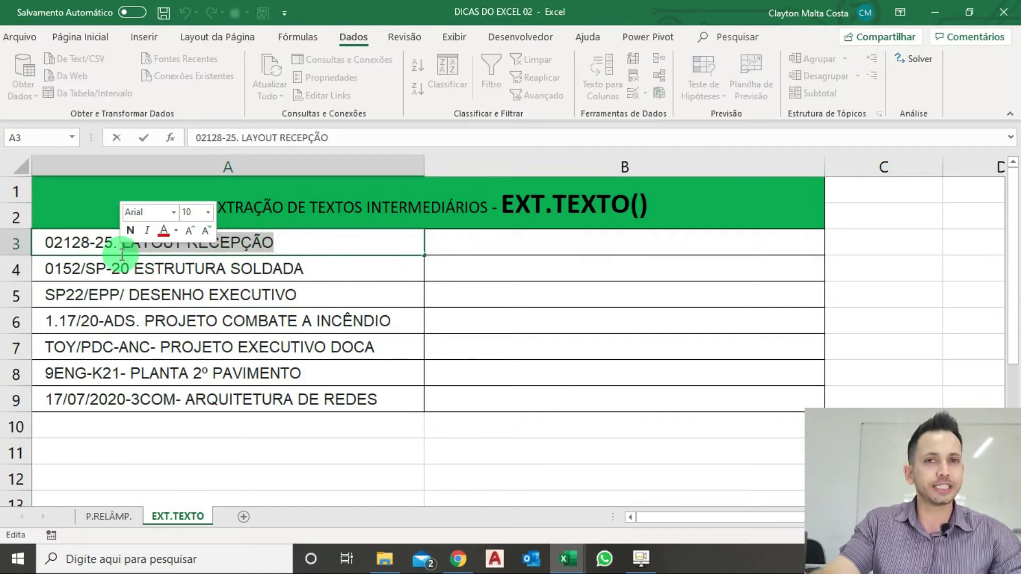
pyautogui.press('Escape')
pyautogui.doubleClick(452, 244)
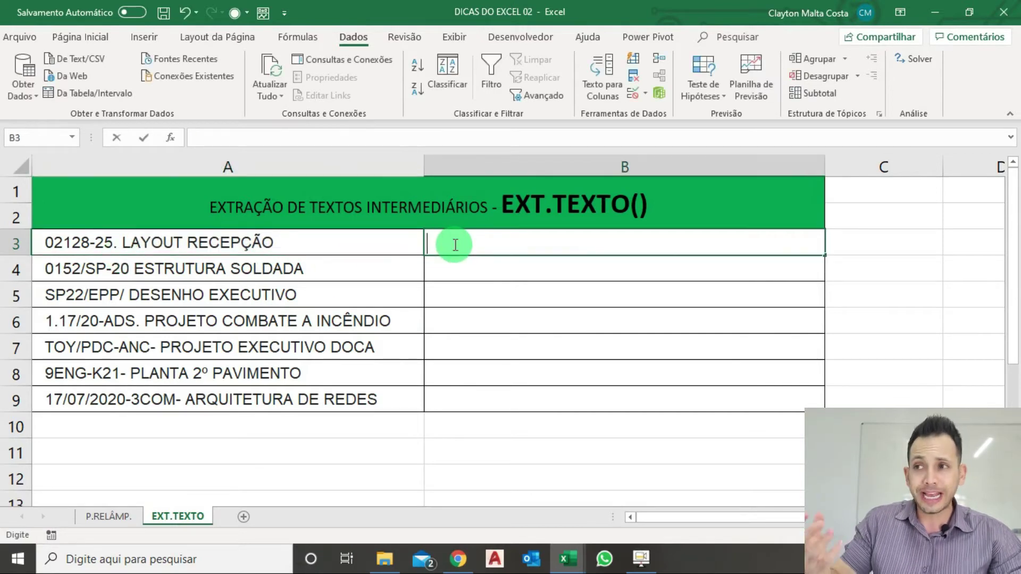
pyautogui.hotkey('ctrl', 'v')
pyautogui.press('Return')
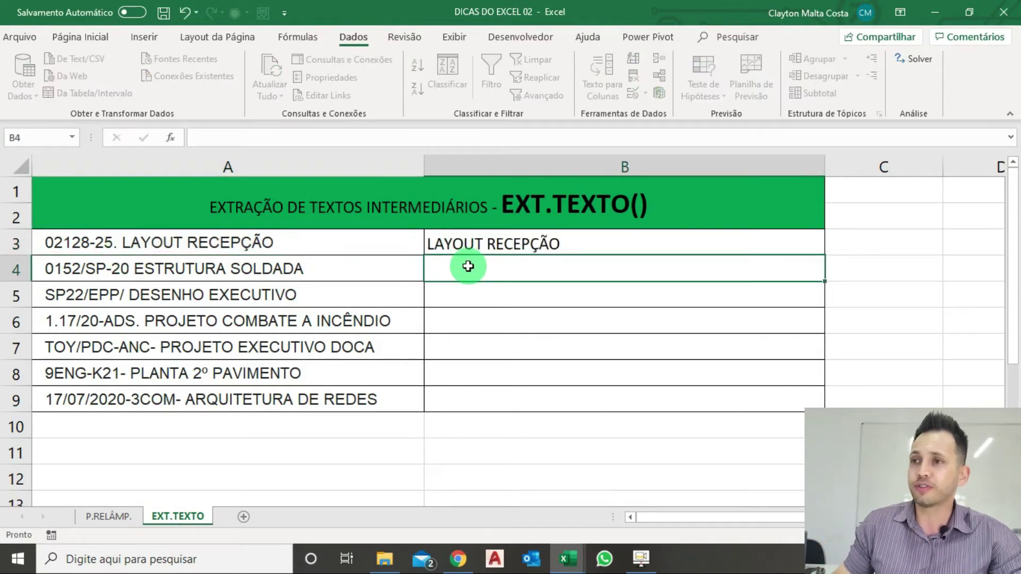
# - Try to Flash Fill B3:B9 from the "LAYOUT RECEPÇÃO" example in B3 and clear the whole range
pyautogui.moveTo(473, 235); pyautogui.dragTo(476, 403)
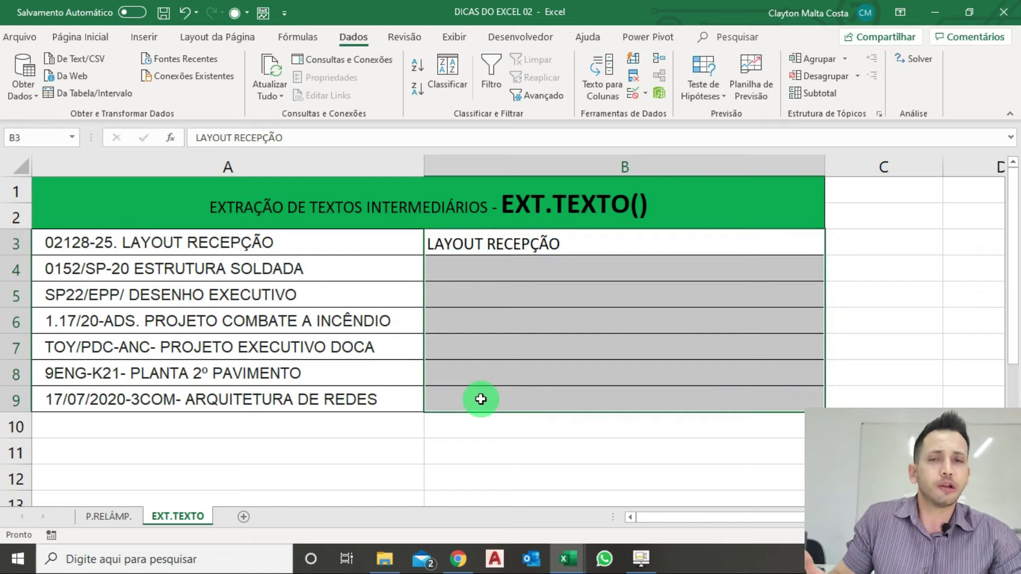
pyautogui.hotkey('ctrl', 'e')
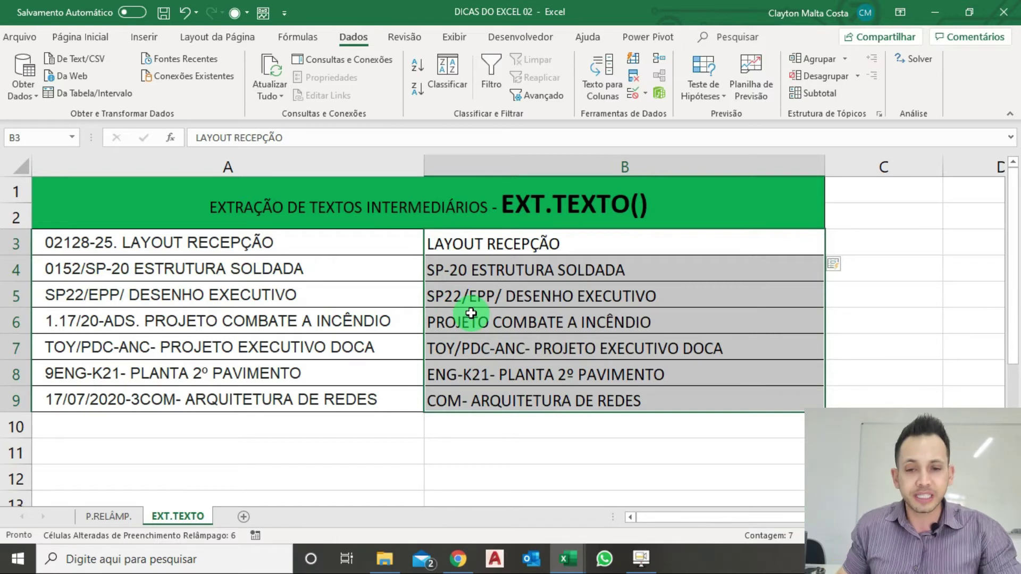
pyautogui.click(473, 296)
pyautogui.moveTo(497, 241); pyautogui.dragTo(515, 396)
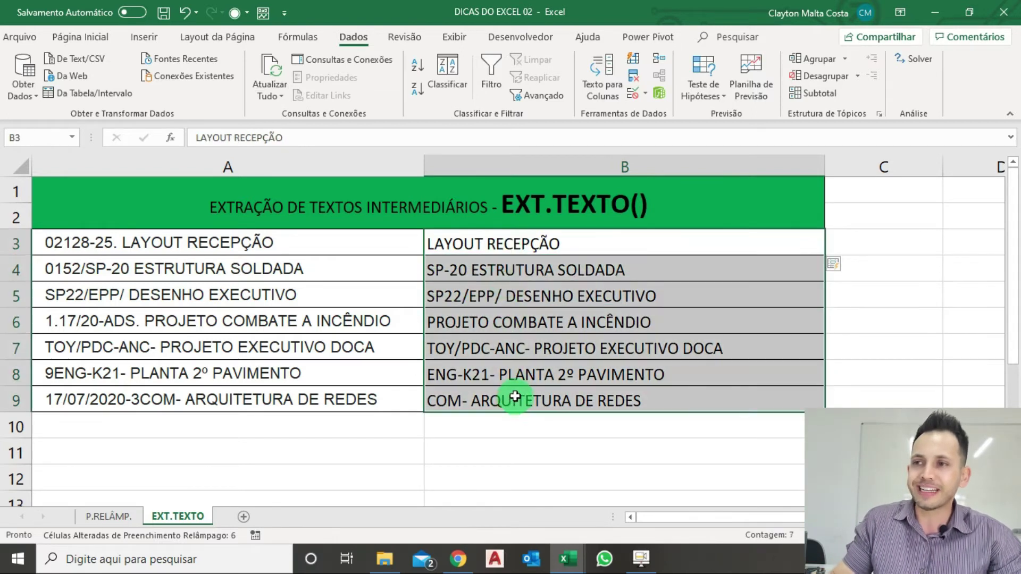
pyautogui.press('Delete')
# - Start an EXT.TEXTO formula in cell B3
pyautogui.click(490, 252)
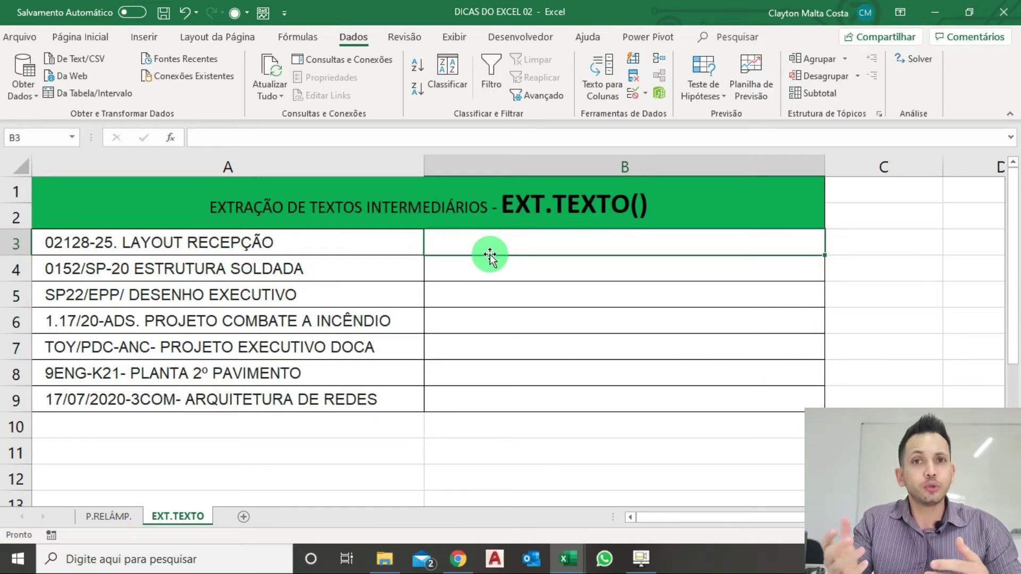
pyautogui.write('=ES')
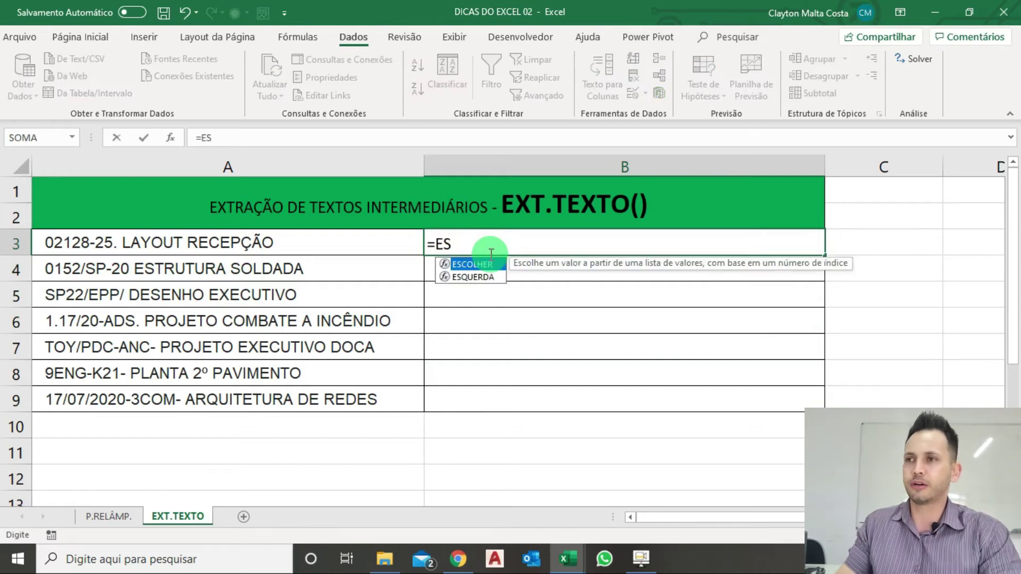
pyautogui.press('BackSpace')
pyautogui.write('X')
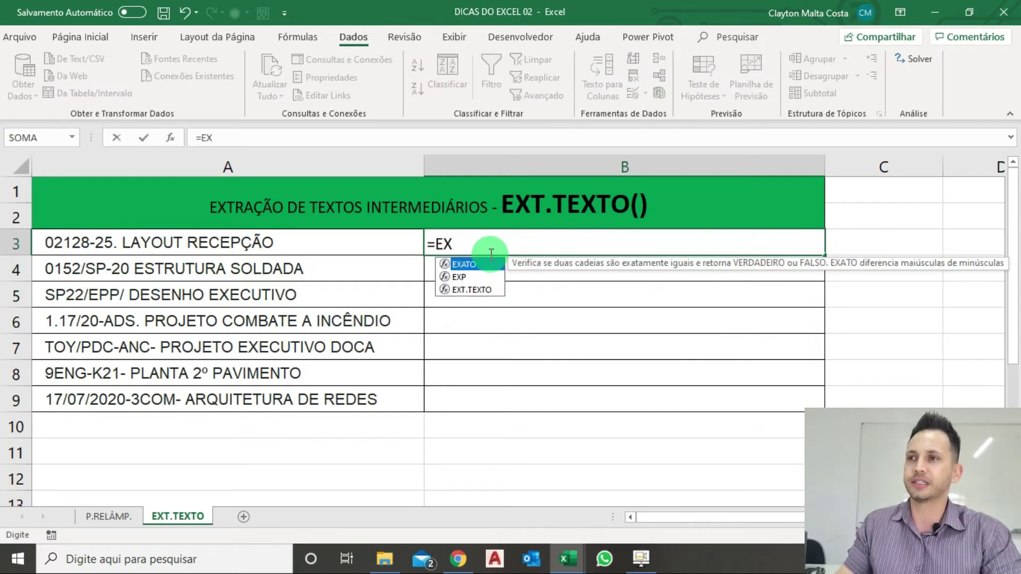
pyautogui.write('T')
pyautogui.press('Tab')
pyautogui.press('BackSpace')
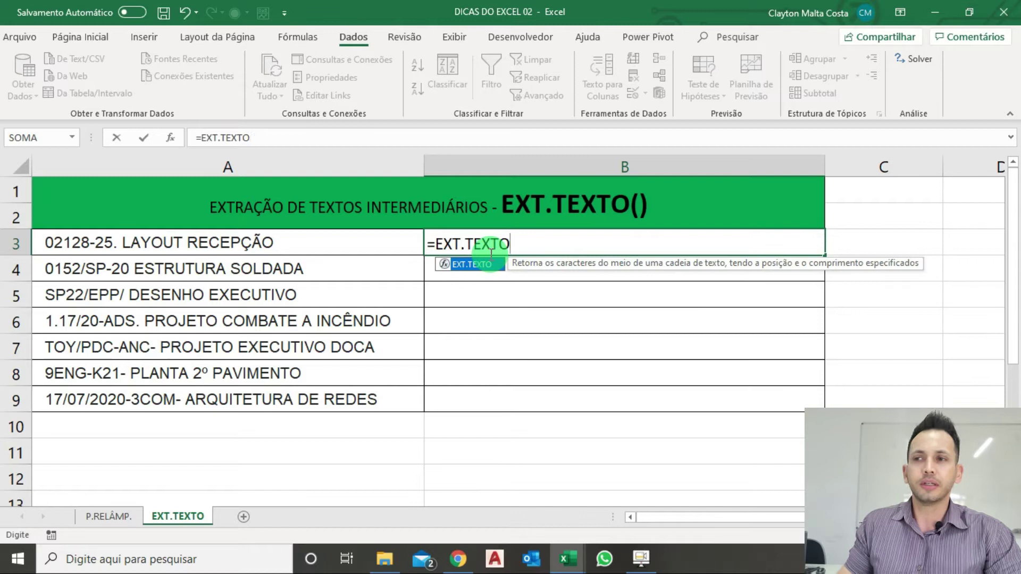
pyautogui.press('BackSpace')
pyautogui.press('BackSpace')
pyautogui.press('BackSpace')
pyautogui.press('BackSpace')
pyautogui.press('BackSpace')
pyautogui.press('BackSpace')
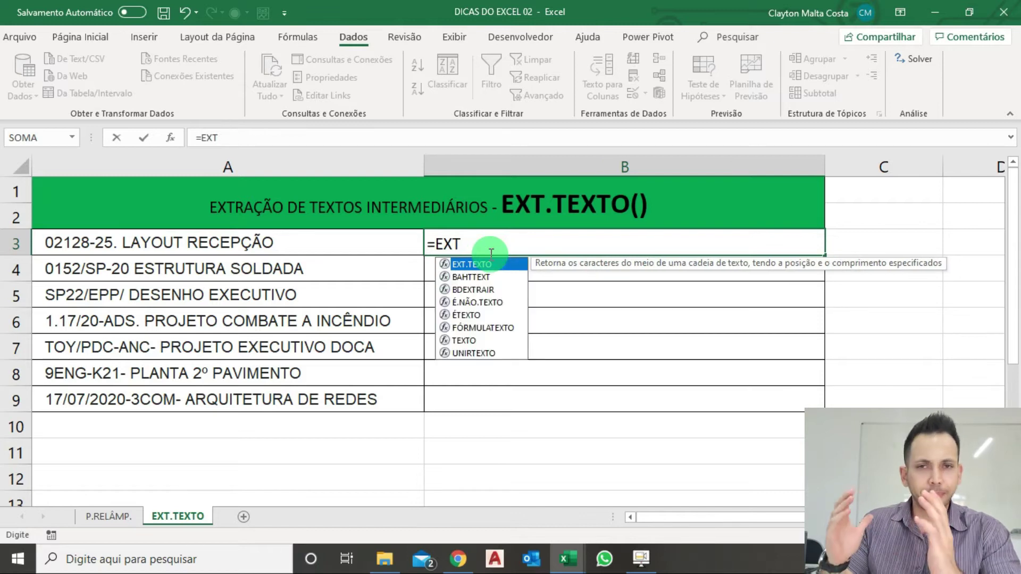
pyautogui.press('Tab')
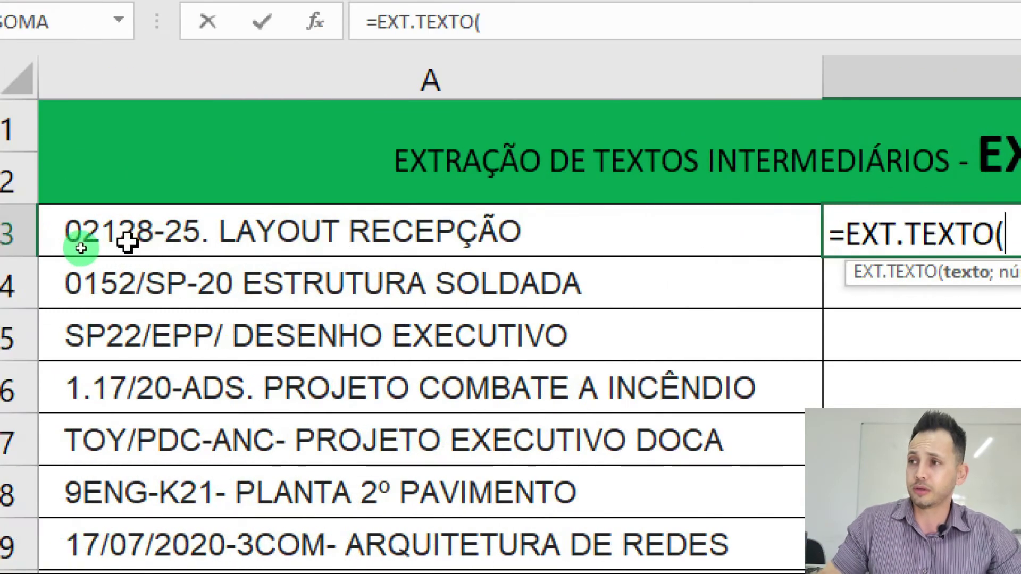
# - Complete the formula in B3 as =EXT.TEXTO(A3;11;17) to extract 17 characters from position 11
pyautogui.click(169, 245)
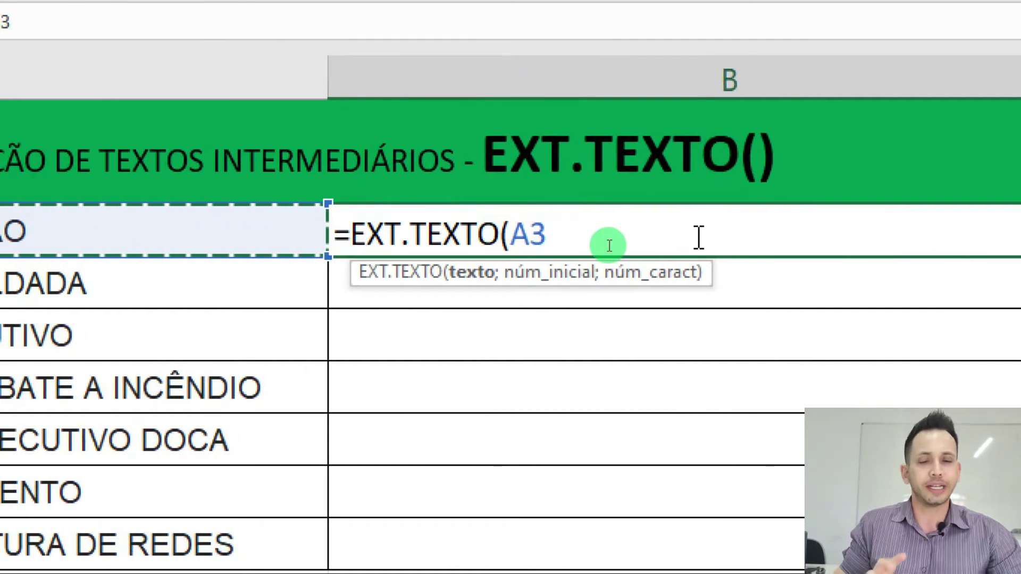
pyautogui.write(';')
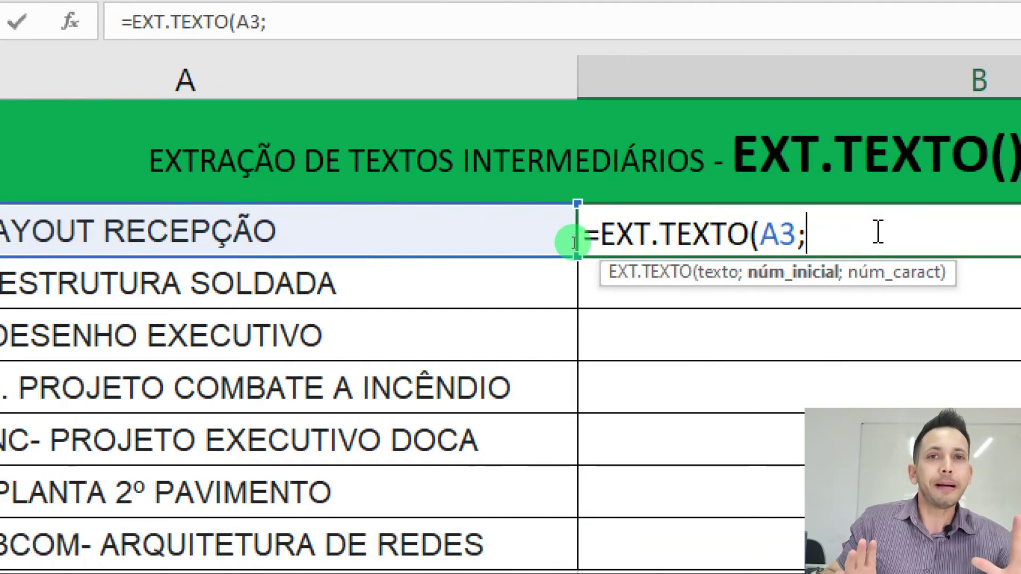
pyautogui.write('11')
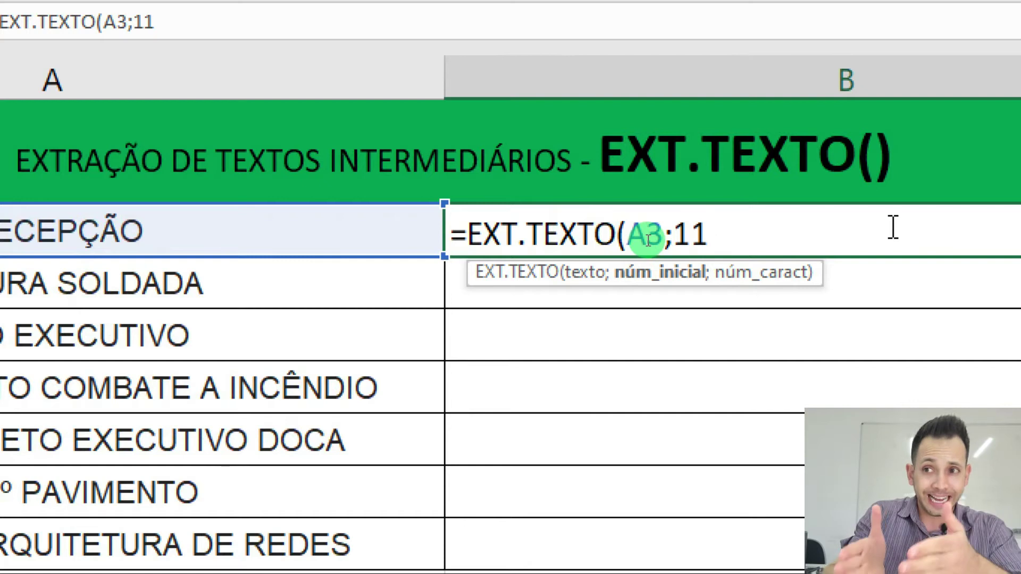
pyautogui.write(';')
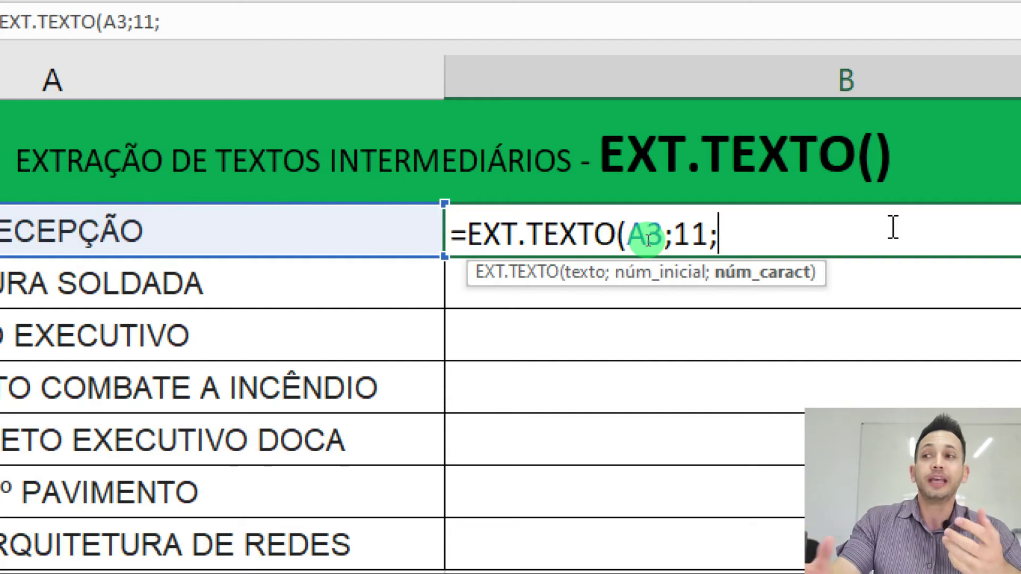
pyautogui.write('17')
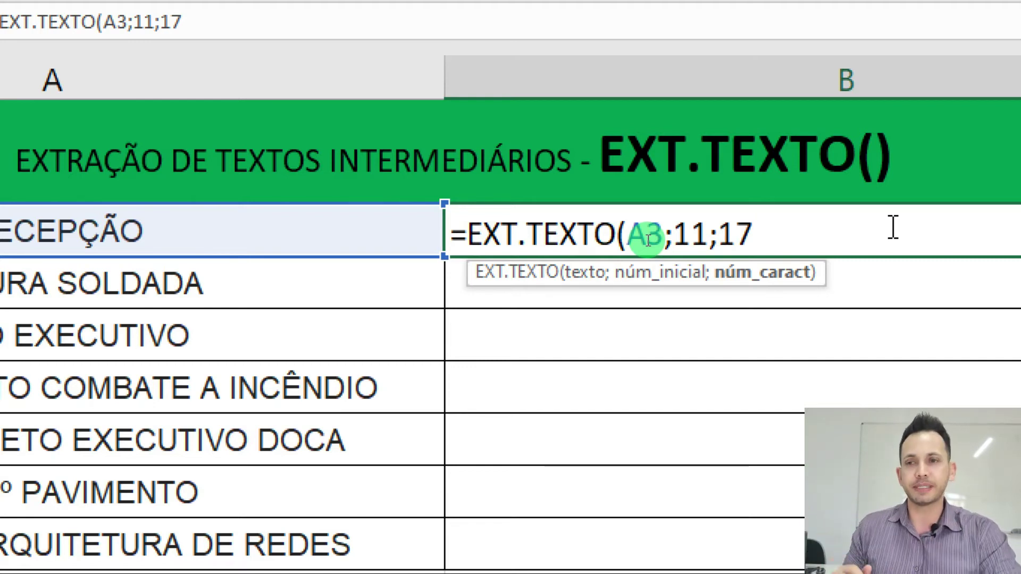
pyautogui.write(')')
pyautogui.press('Return')
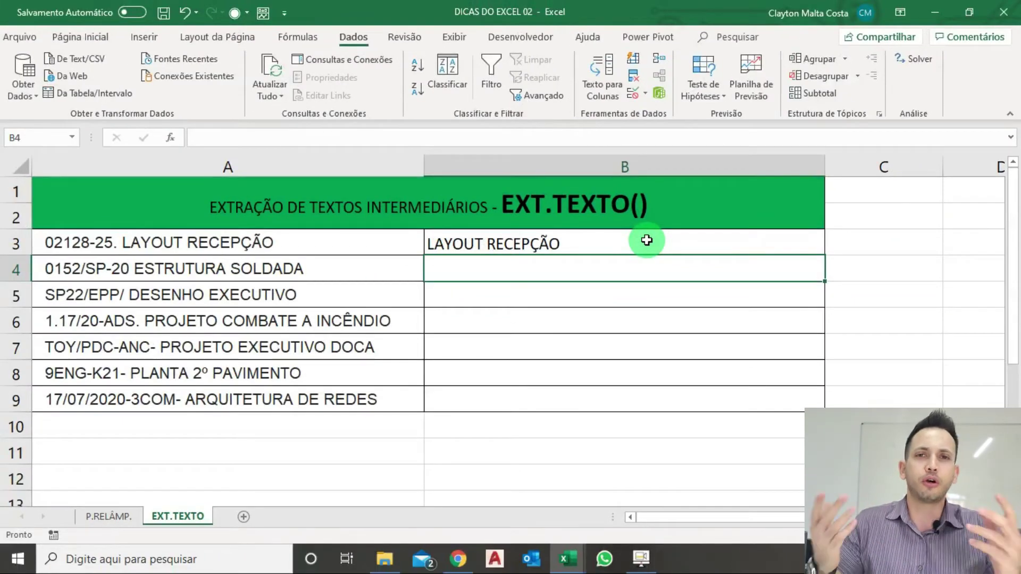
# - Try to fill the B3 formula down to B9 and undo the fill
pyautogui.click(646, 241)
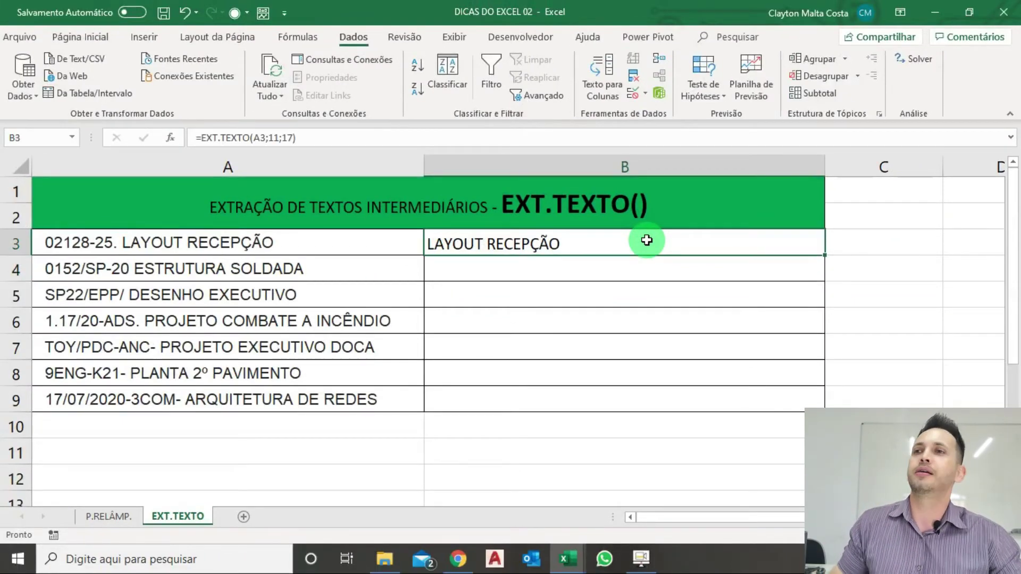
pyautogui.doubleClick(825, 256)
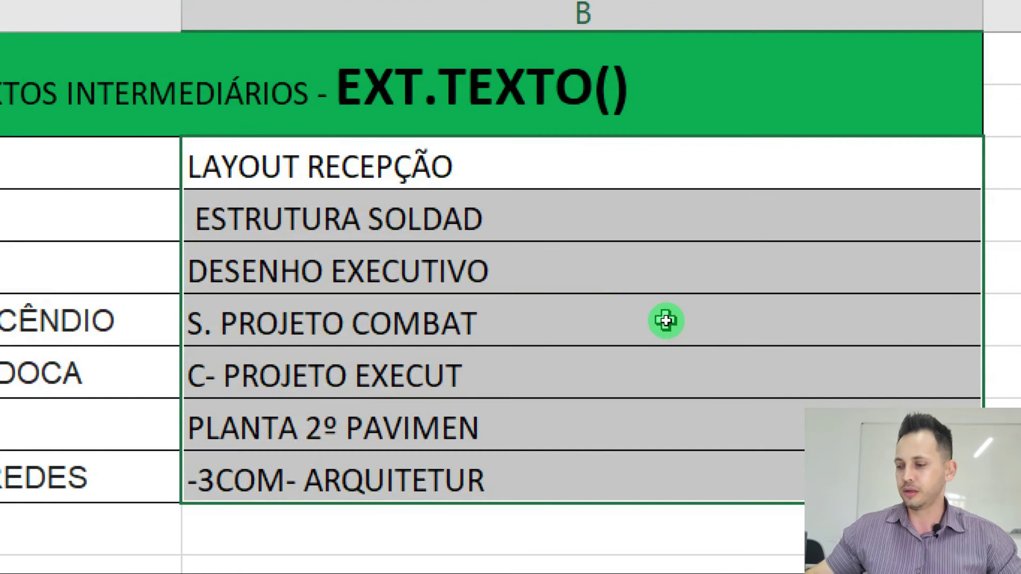
pyautogui.hotkey('ctrl', 'z')
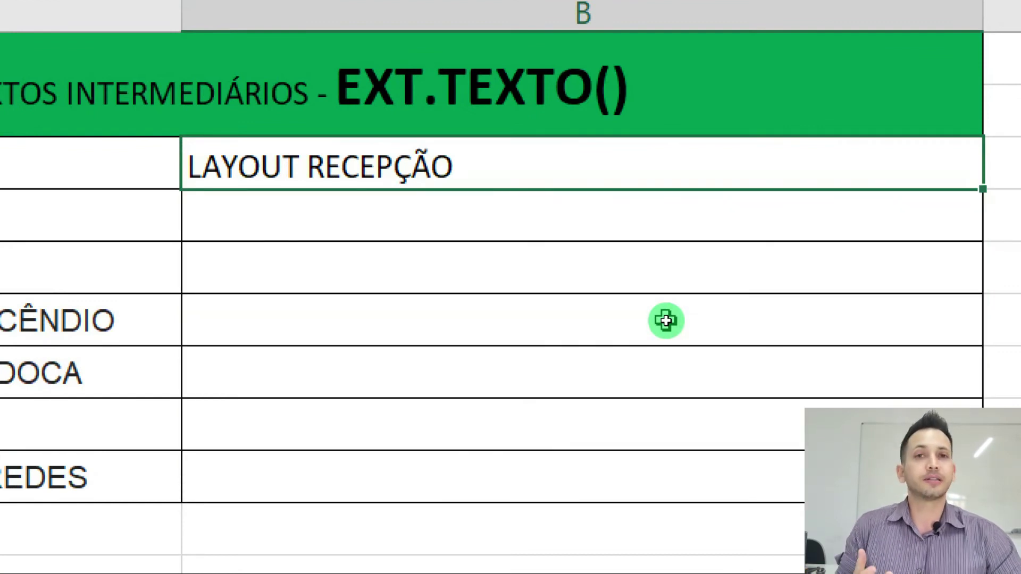
# - Edit the B3 formula, removing the 11 and 17 arguments and starting a PROCURAR function as the start position
pyautogui.doubleClick(476, 175)
pyautogui.click(525, 160)
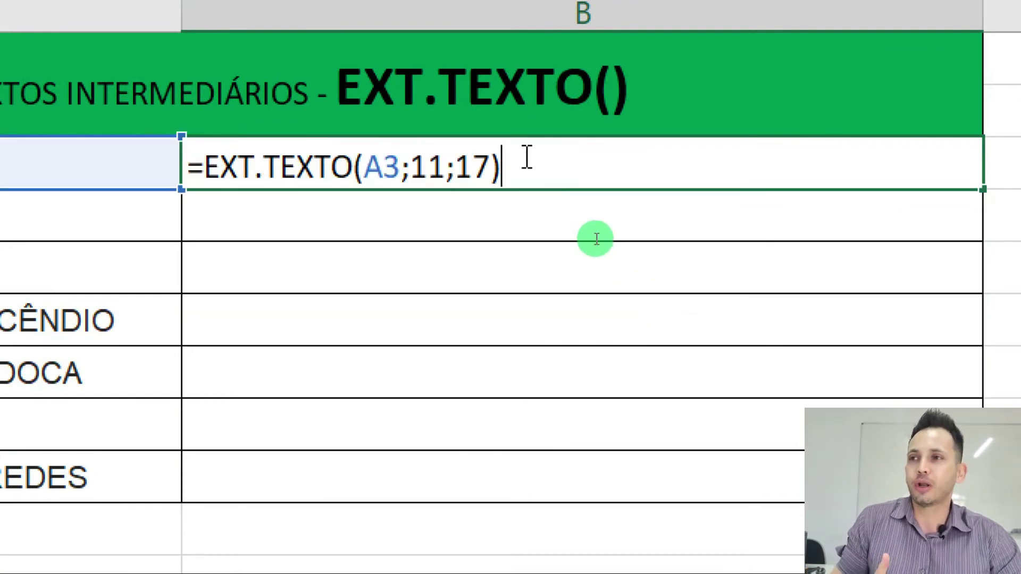
pyautogui.press('BackSpace')
pyautogui.press('BackSpace')
pyautogui.press('BackSpace')
pyautogui.press('BackSpace')
pyautogui.press('BackSpace')
pyautogui.press('BackSpace')
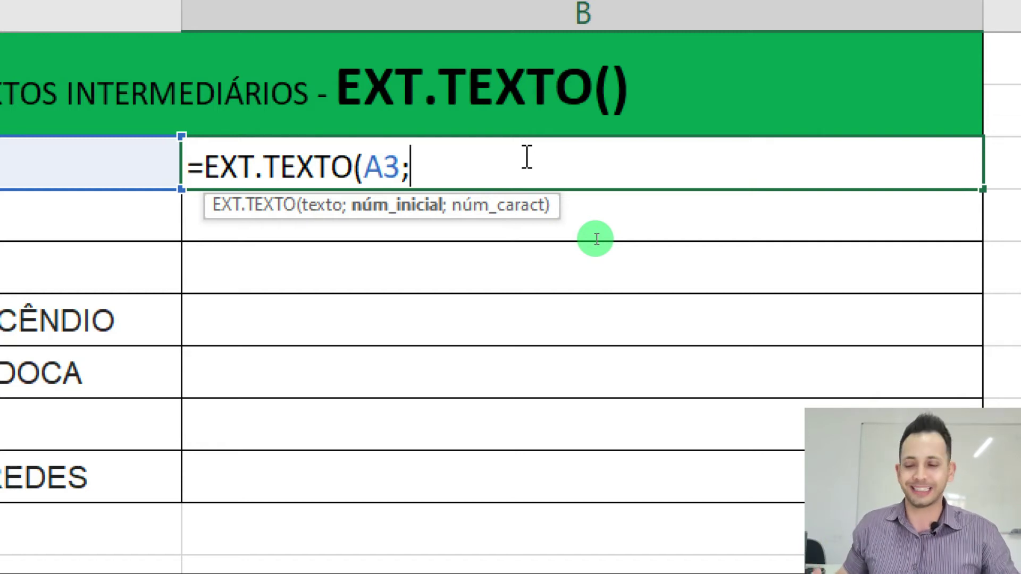
pyautogui.write('PROCURAR(')
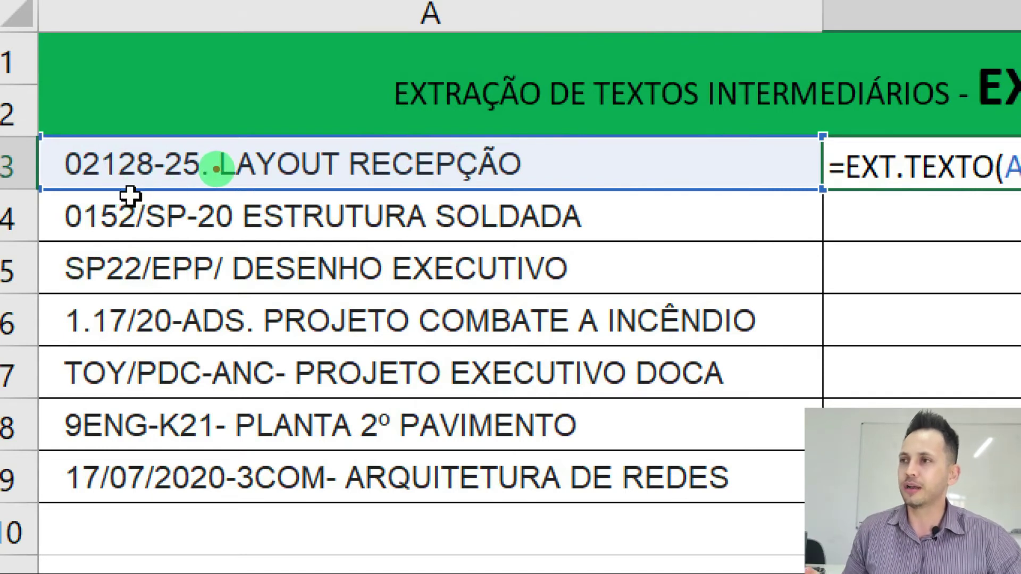
pyautogui.click(234, 216)
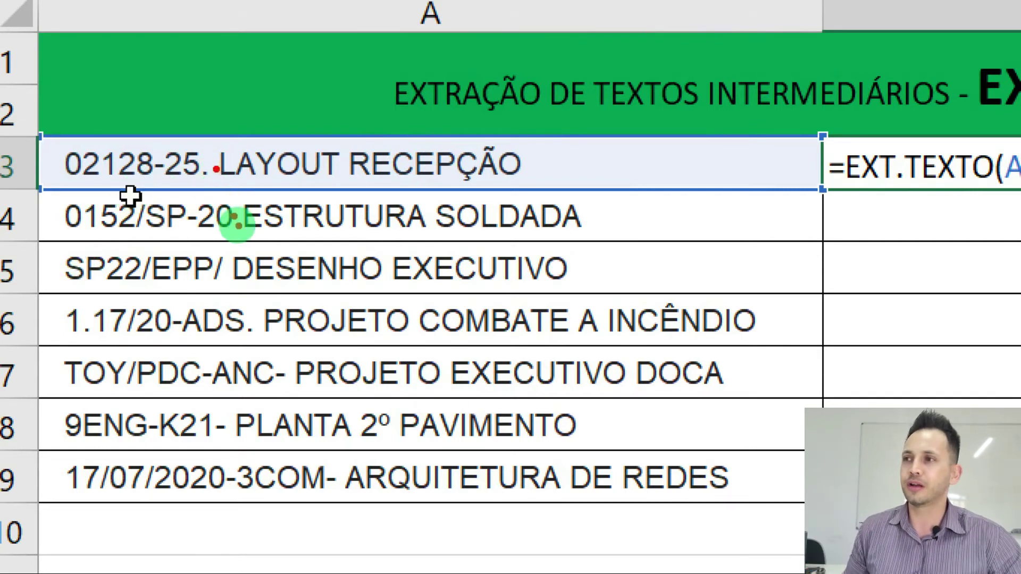
pyautogui.click(227, 273)
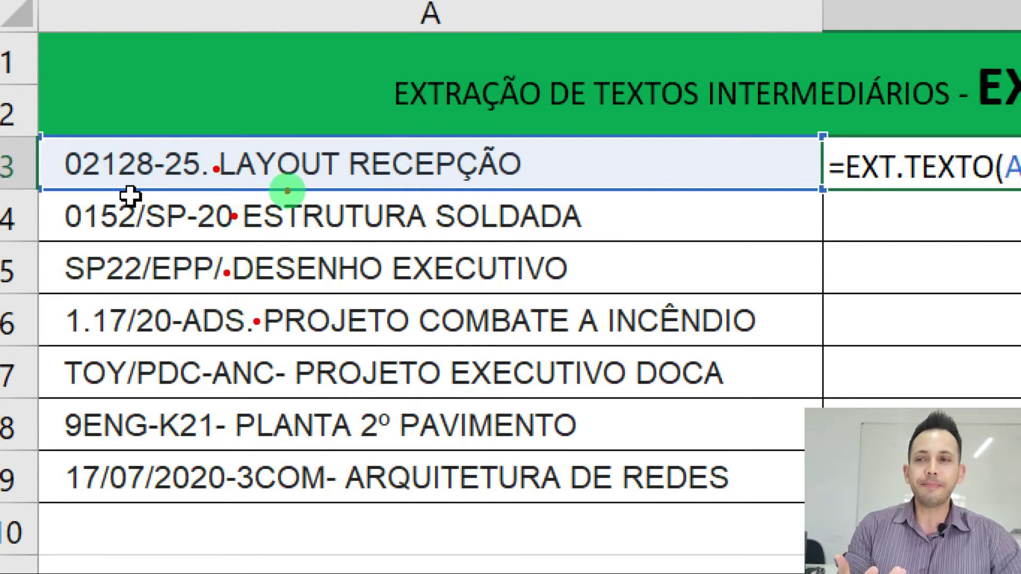
pyautogui.click(288, 372)
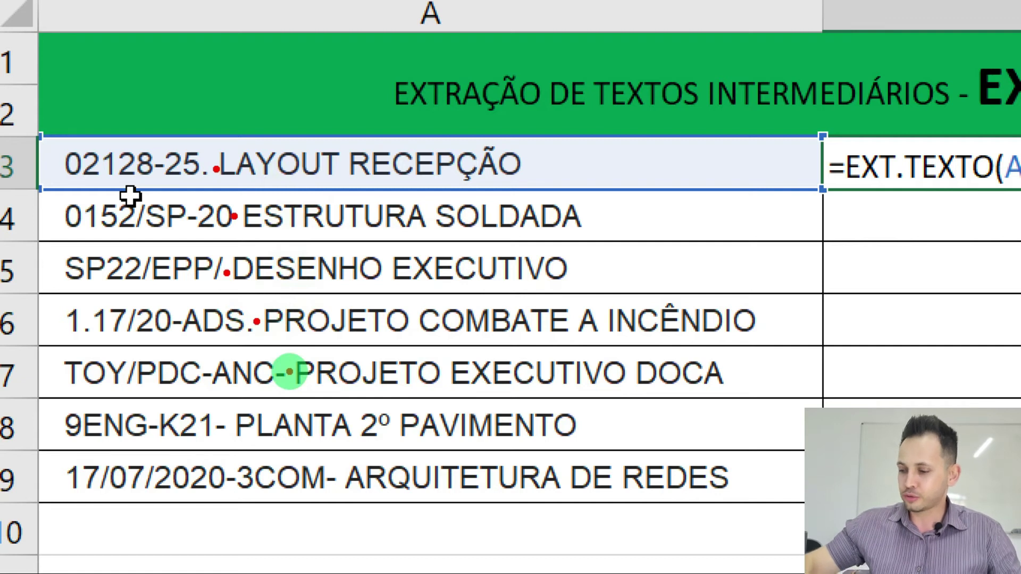
# - Make the start position in the B3 formula PROCURAR(" ";A3) to find the first space in A3
pyautogui.write(';PROCURAR(')
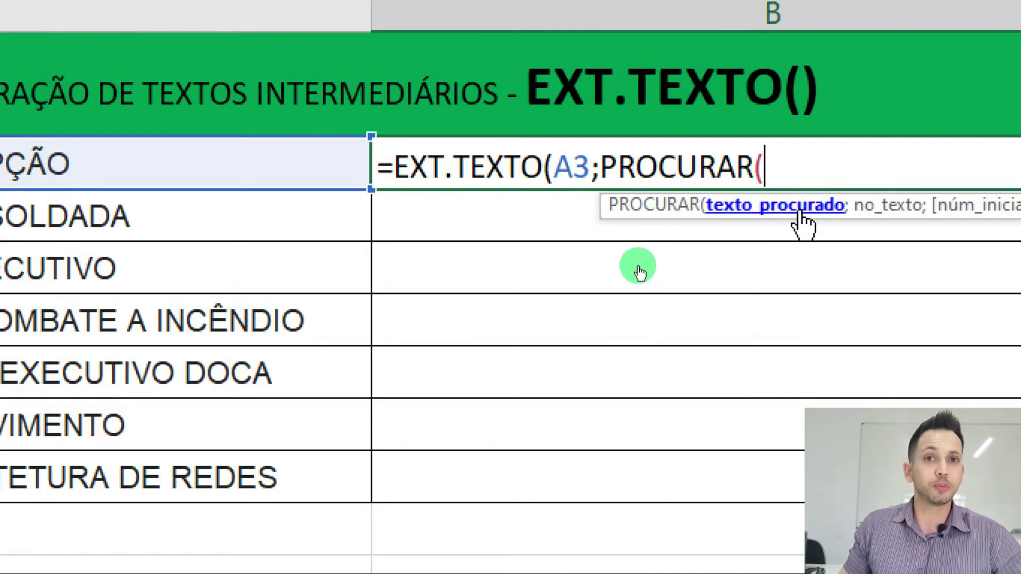
pyautogui.write('" "')
pyautogui.press('BackSpace')
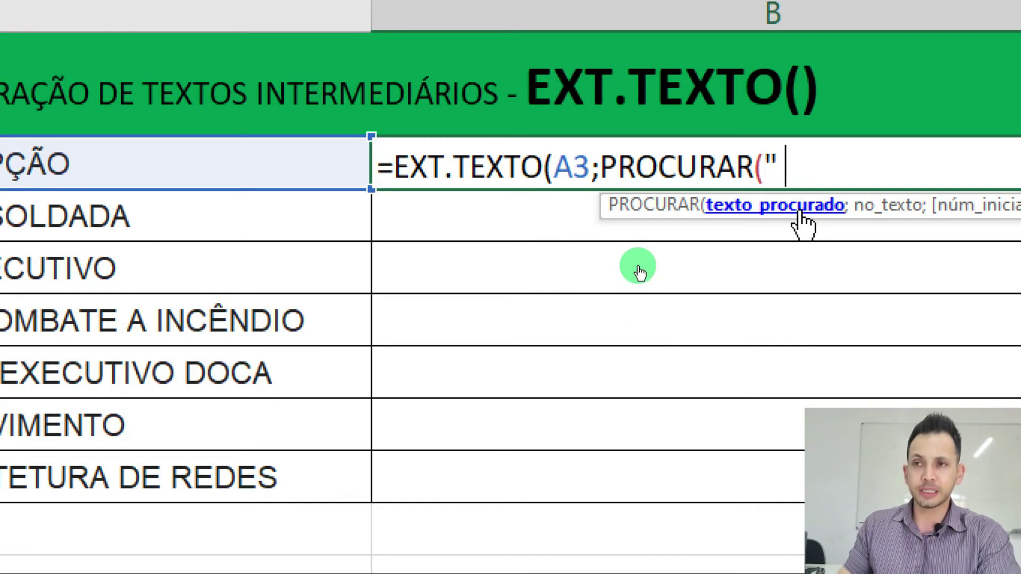
pyautogui.write('";')
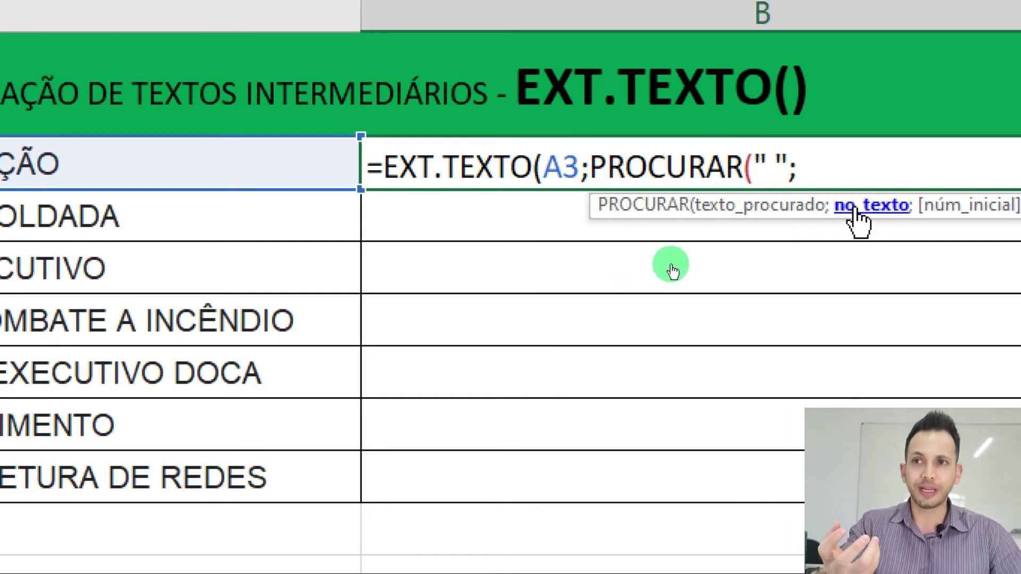
pyautogui.click(281, 154)
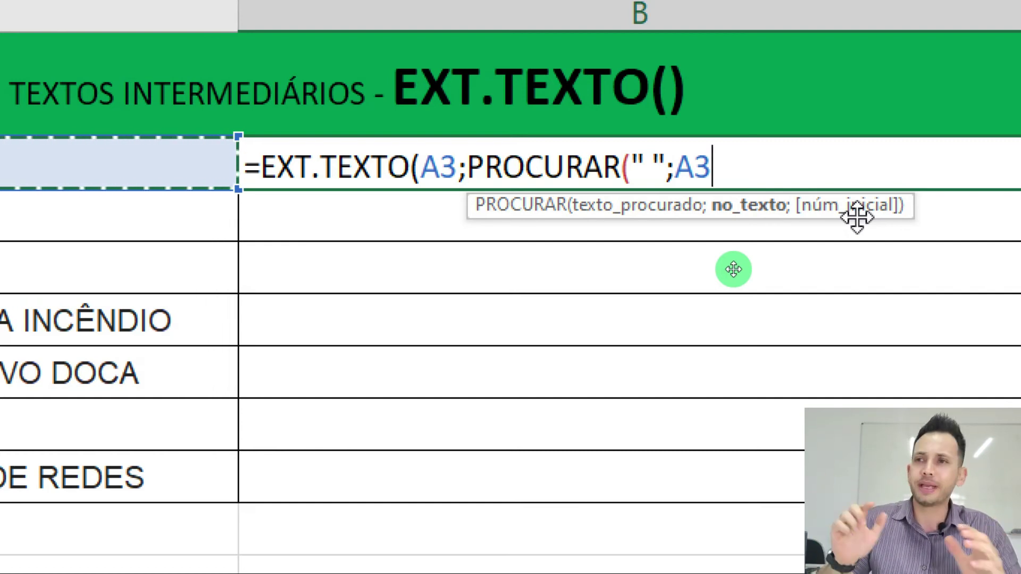
pyautogui.write(')')
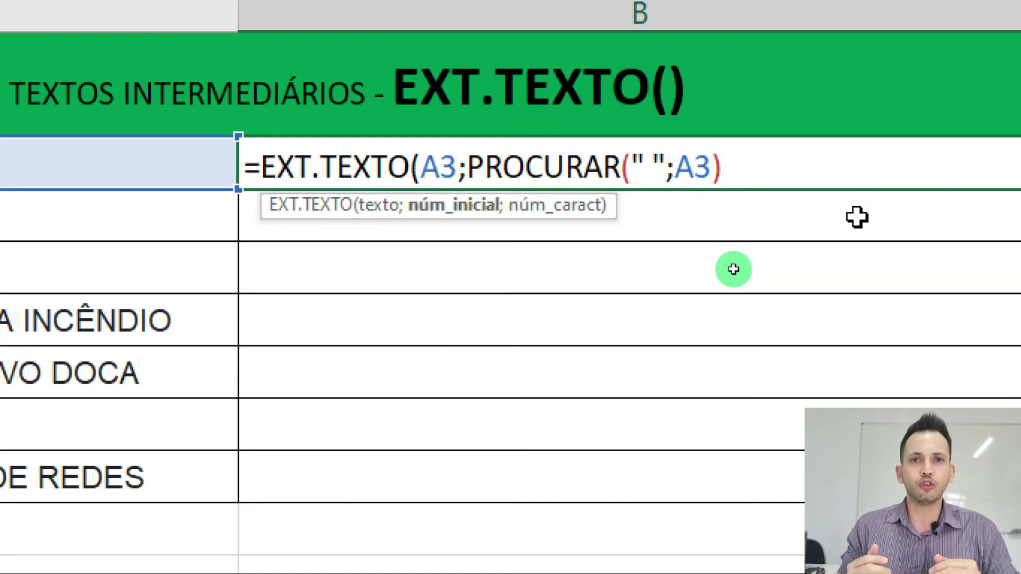
# - Set the character count to 100 and finish B3 as =EXT.TEXTO(A3;PROCURAR(" ";A3);100)
pyautogui.write(';')
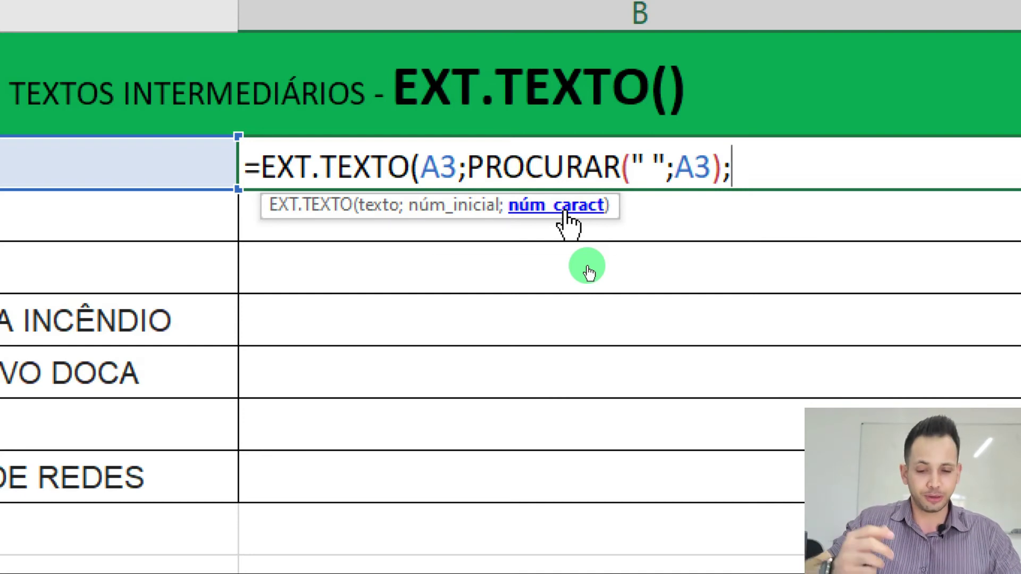
pyautogui.write('100')
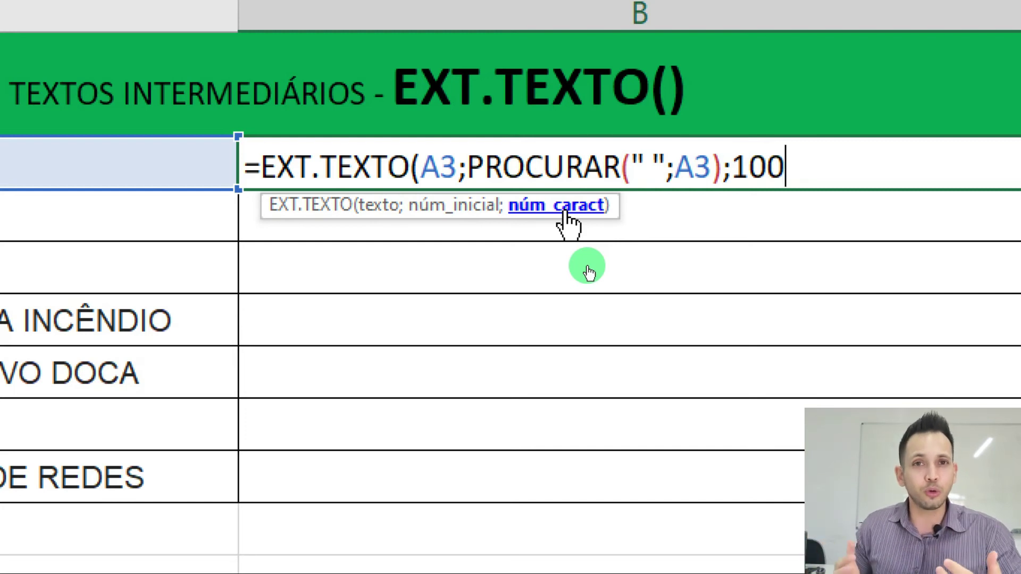
pyautogui.write('0')
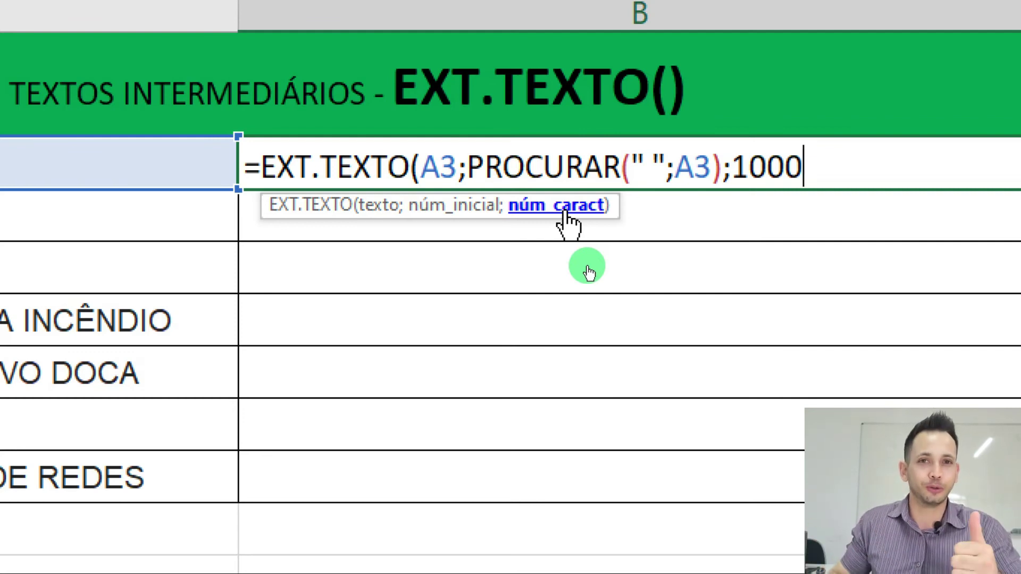
pyautogui.press('BackSpace')
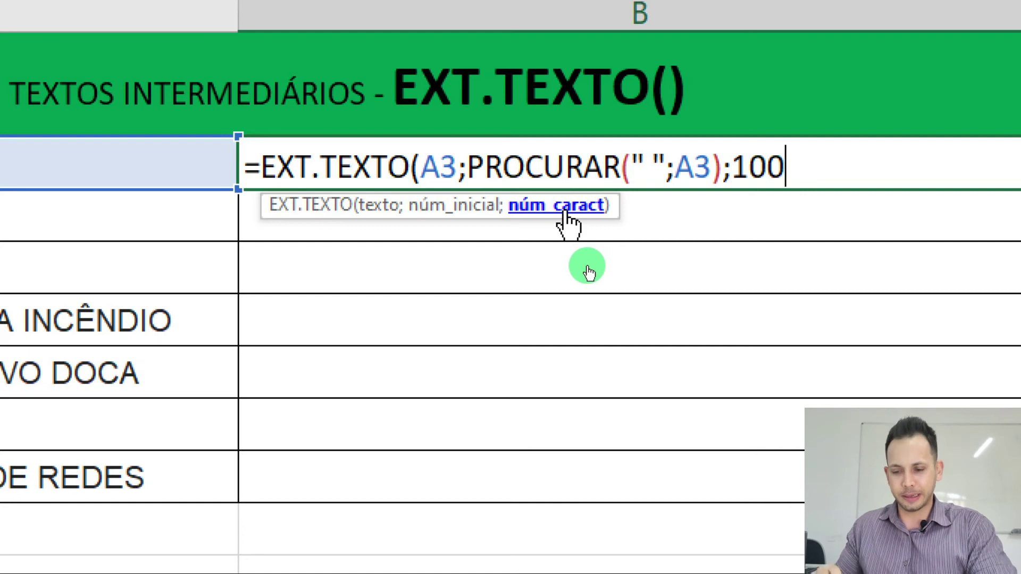
pyautogui.write(')')
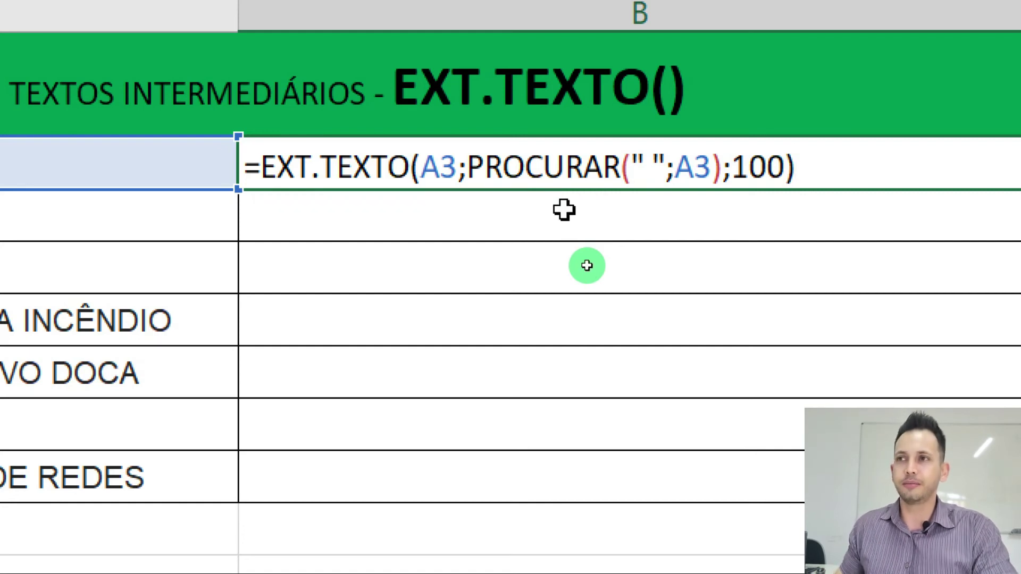
pyautogui.press('Return')
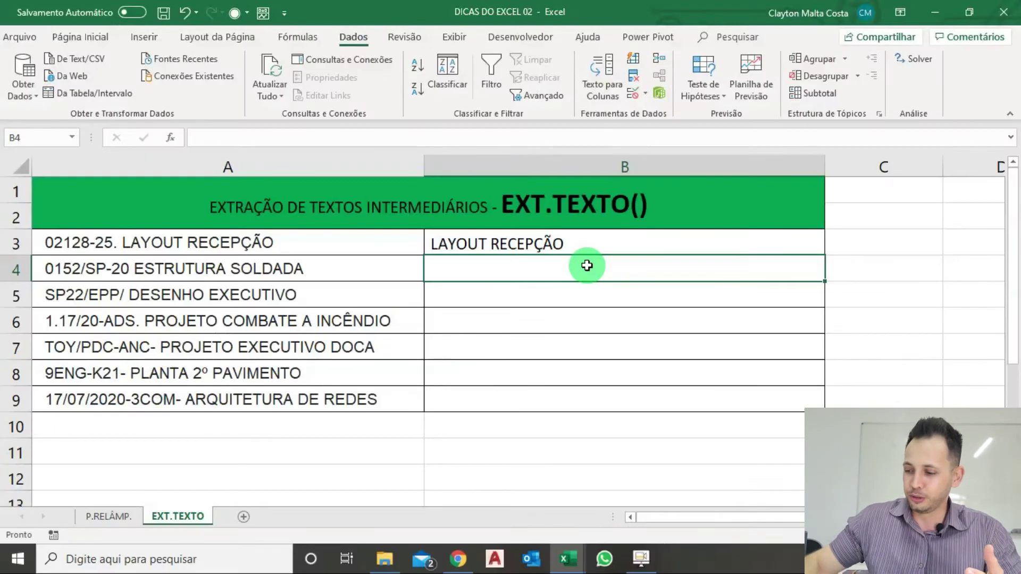
# - Fill the B3 formula down to B9 to extract the description from every entry
pyautogui.click(600, 246)
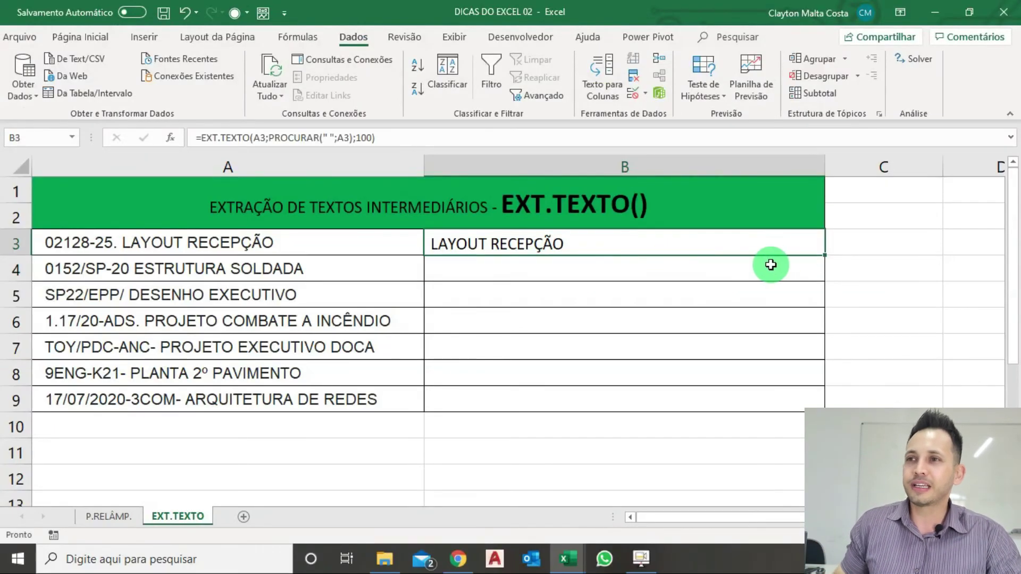
pyautogui.doubleClick(826, 257)
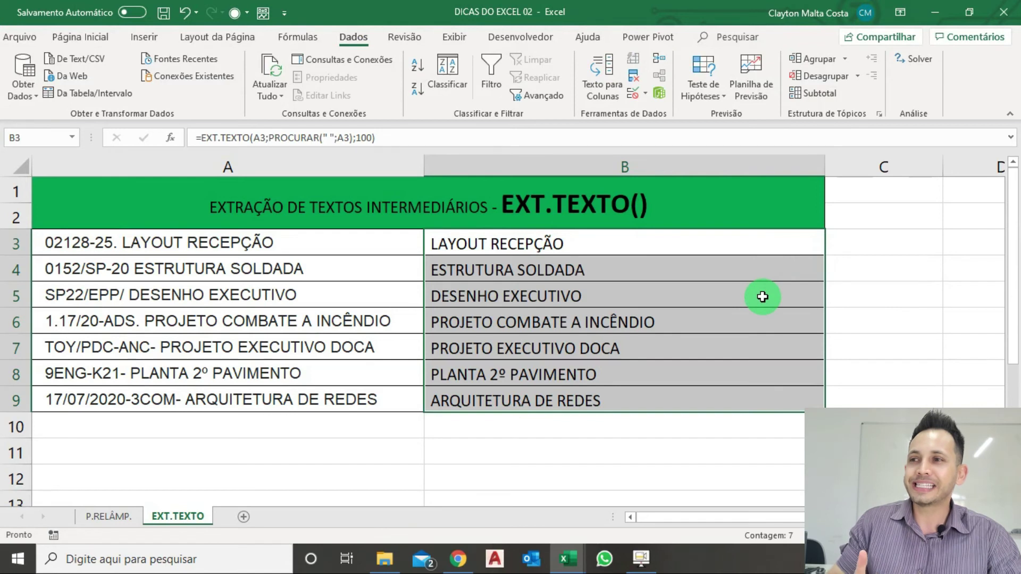
# - Add +1 after the PROCURAR function in B3, making the formula =EXT.TEXTO(A3;PROCURAR(" ";A3)+1;100)
pyautogui.doubleClick(446, 246)
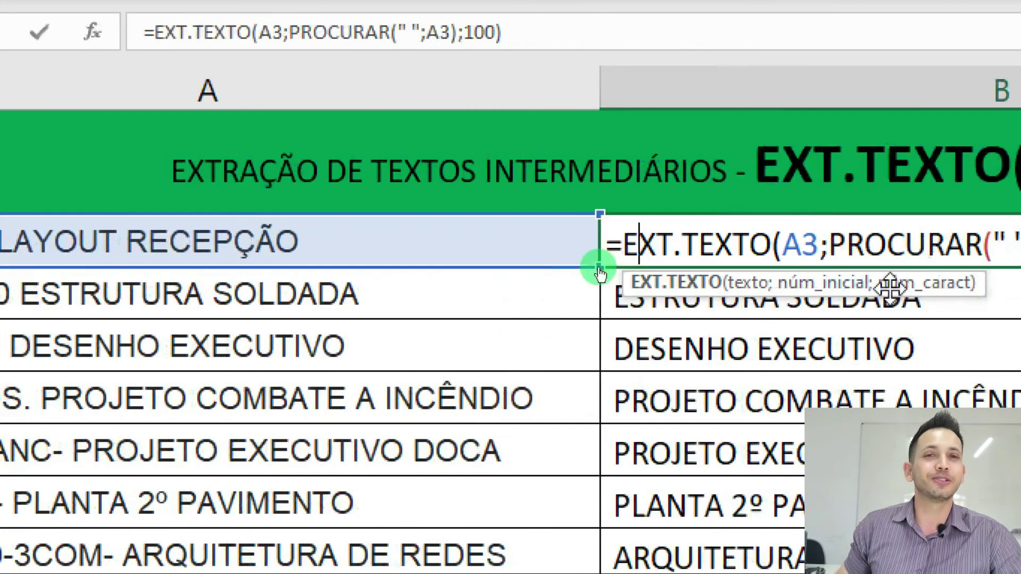
pyautogui.moveTo(703, 242); pyautogui.dragTo(456, 256)
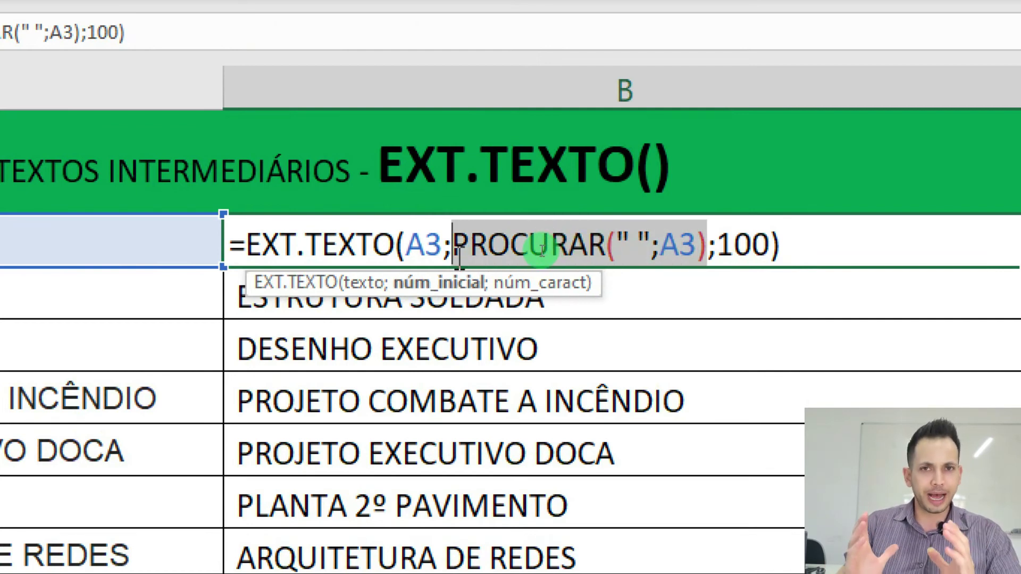
pyautogui.click(710, 235)
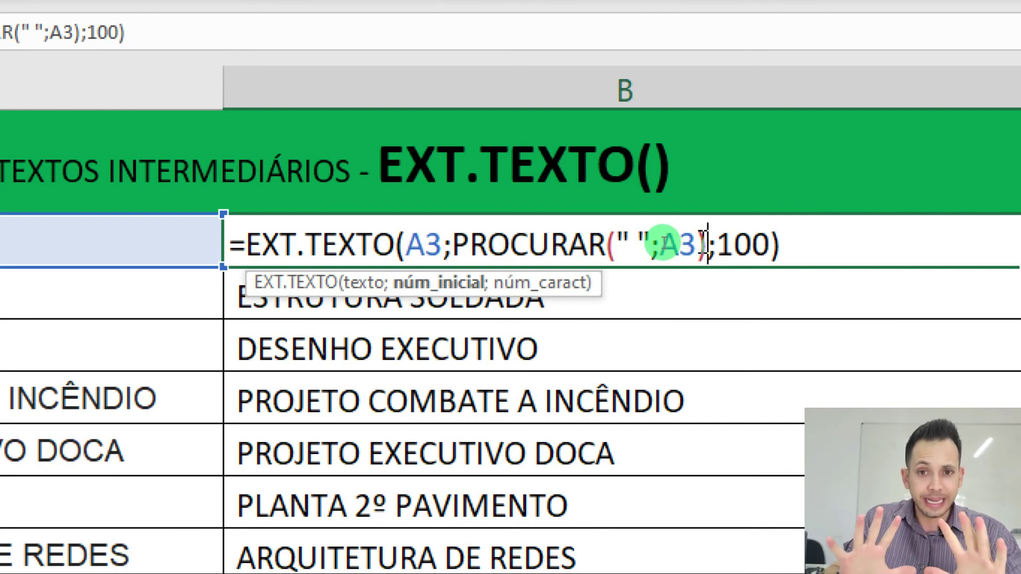
pyautogui.write('+1')
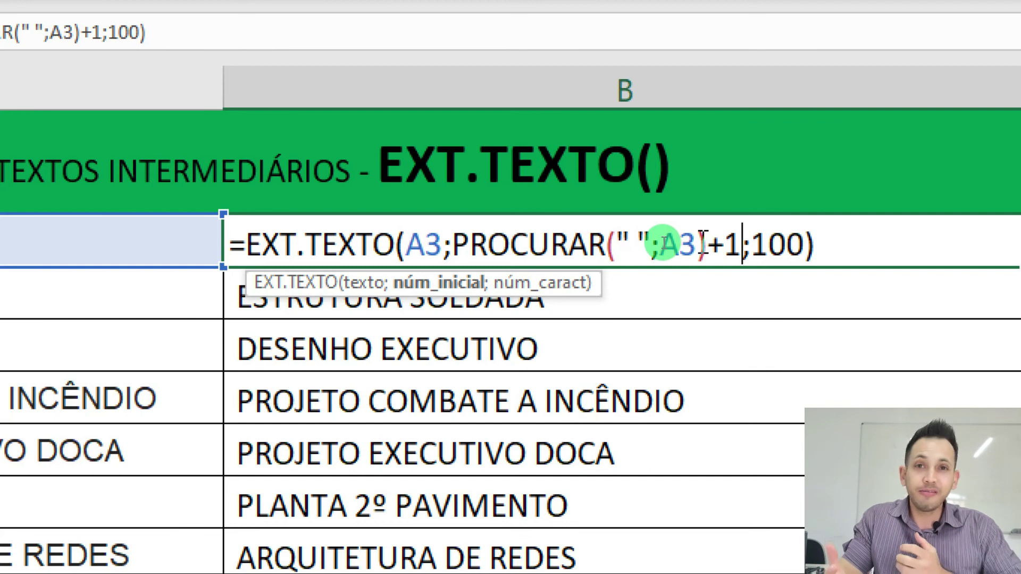
pyautogui.press('Return')
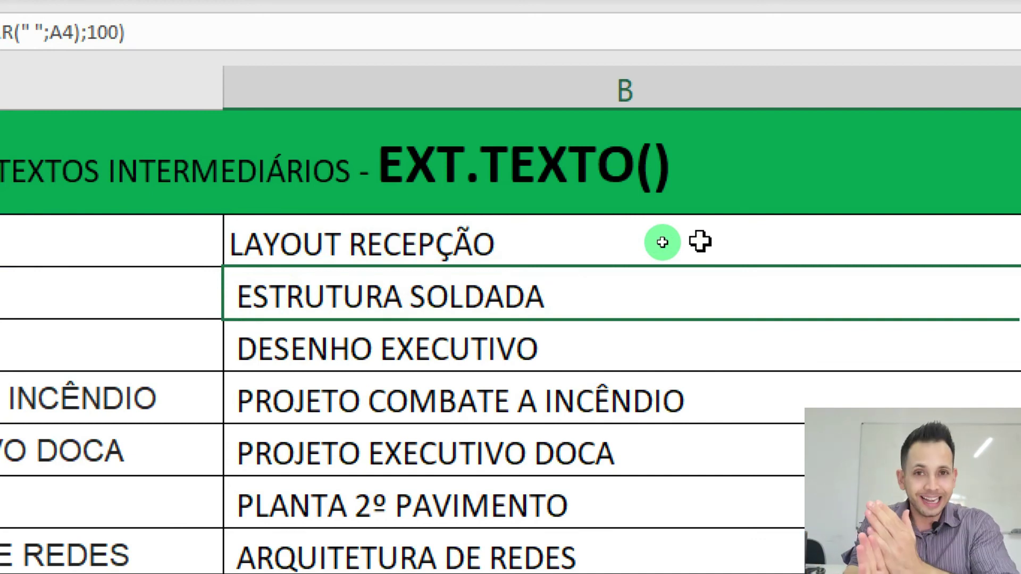
# - Fill the corrected B3 formula, with its +1 start position, down through B9
pyautogui.click(979, 256)
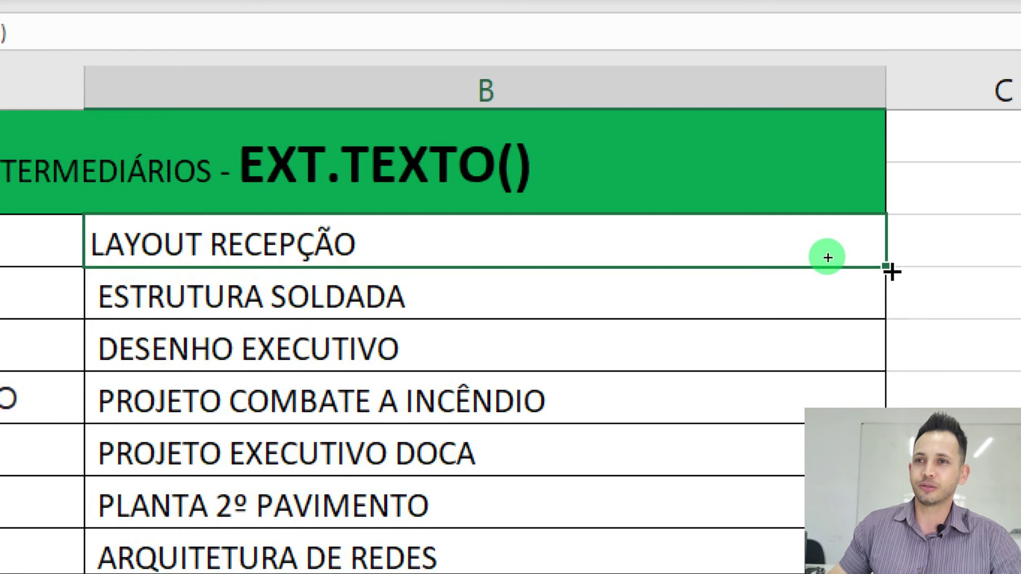
pyautogui.hotkey('ctrl', 'shift', 'Down')
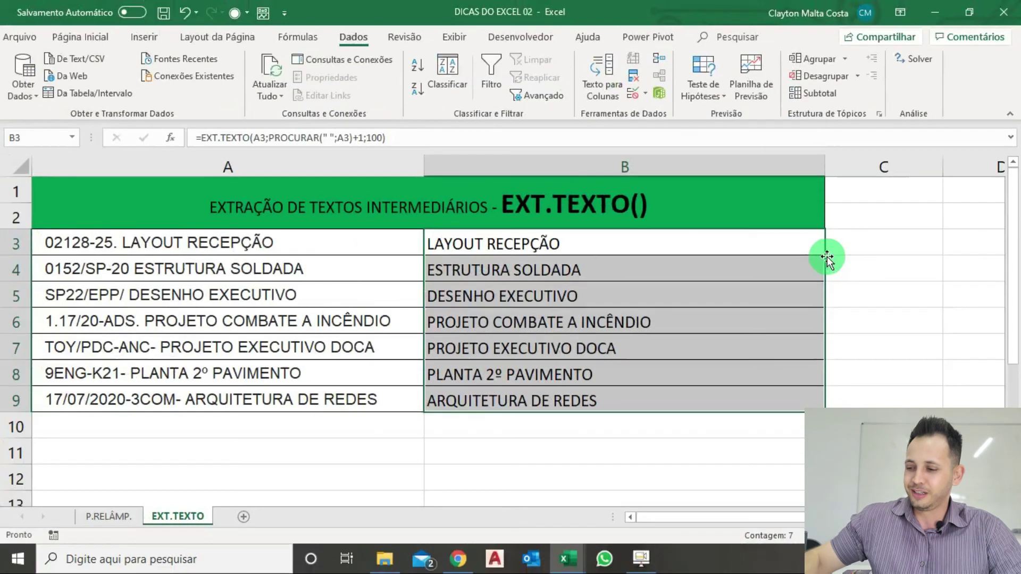
pyautogui.click(553, 407)
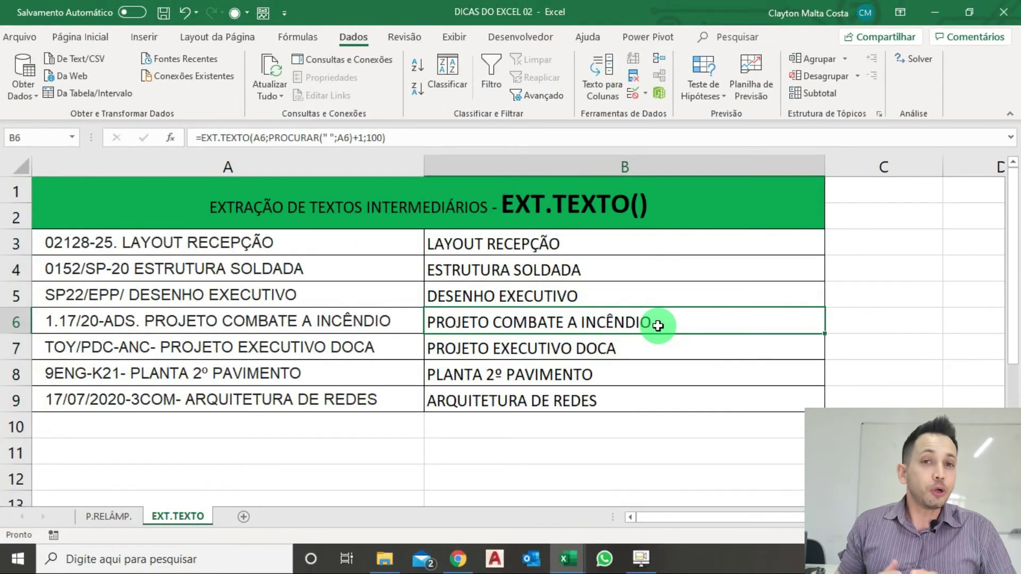